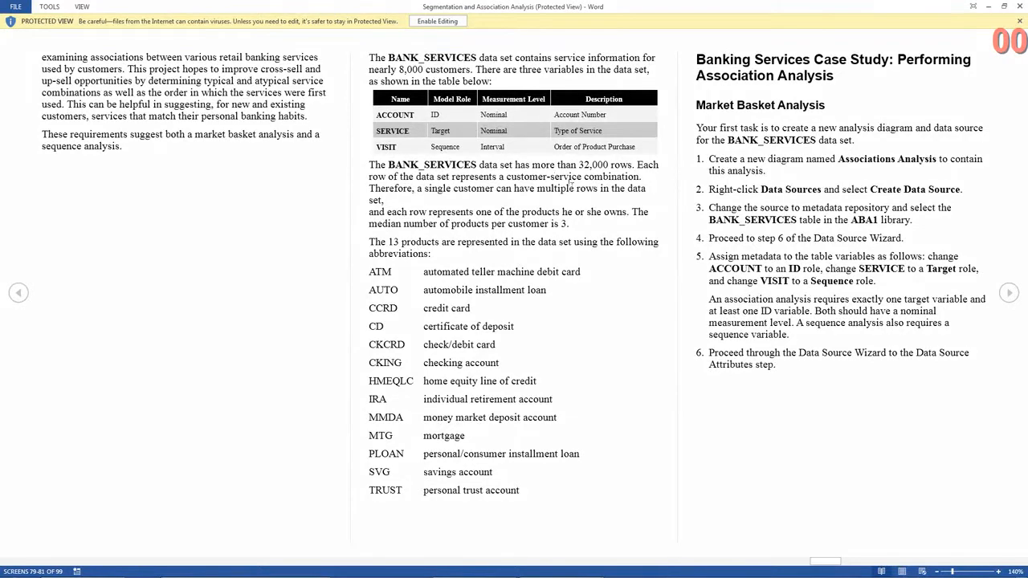
- Examine the BANK_SERVICES data set description and the list of banking product abbreviations in the case study
left_click_drag(547, 176, 635, 179)
left_click(455, 177)
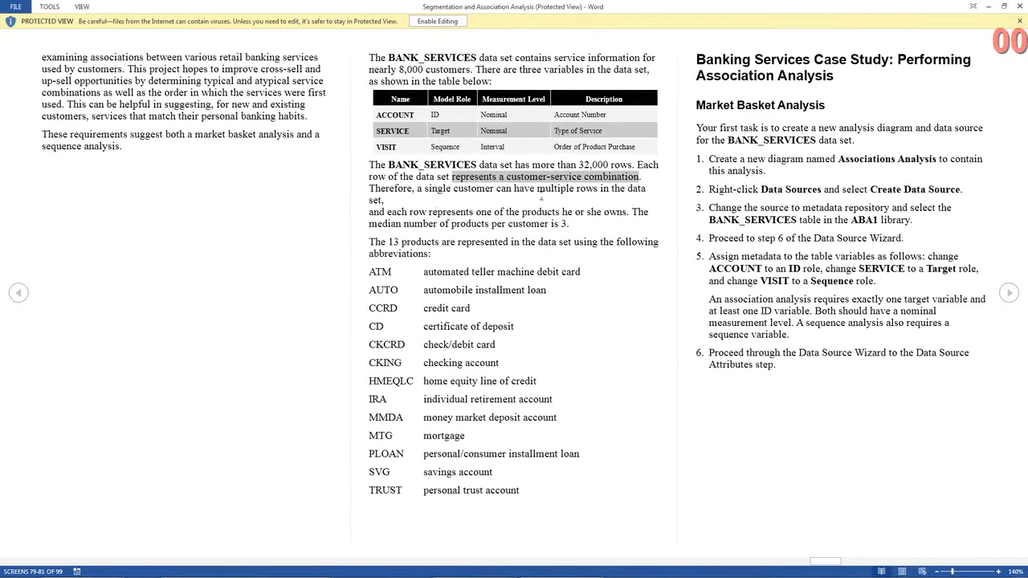
double_click(379, 273)
double_click(381, 289)
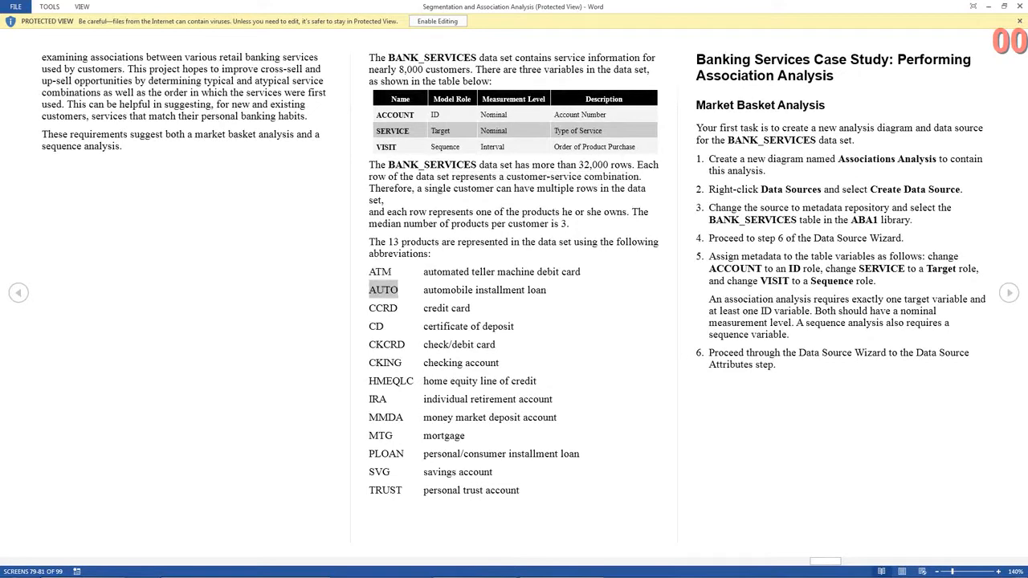
double_click(380, 273)
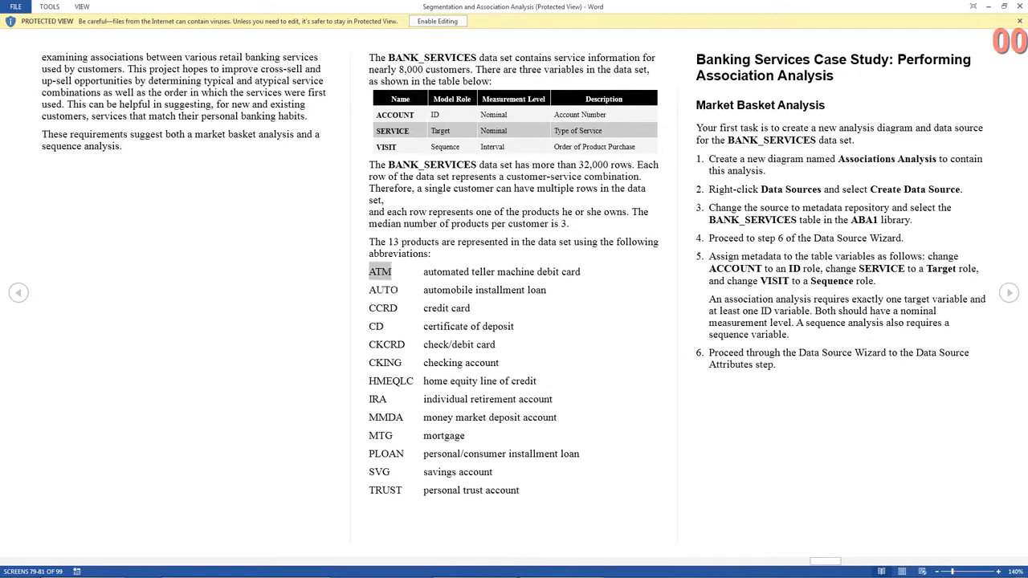
double_click(382, 290)
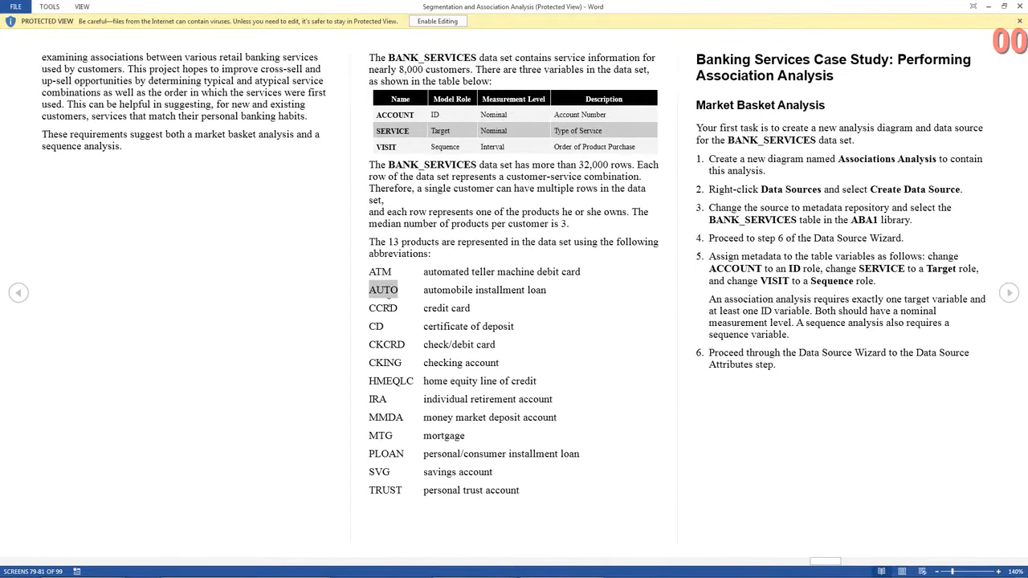
double_click(383, 309)
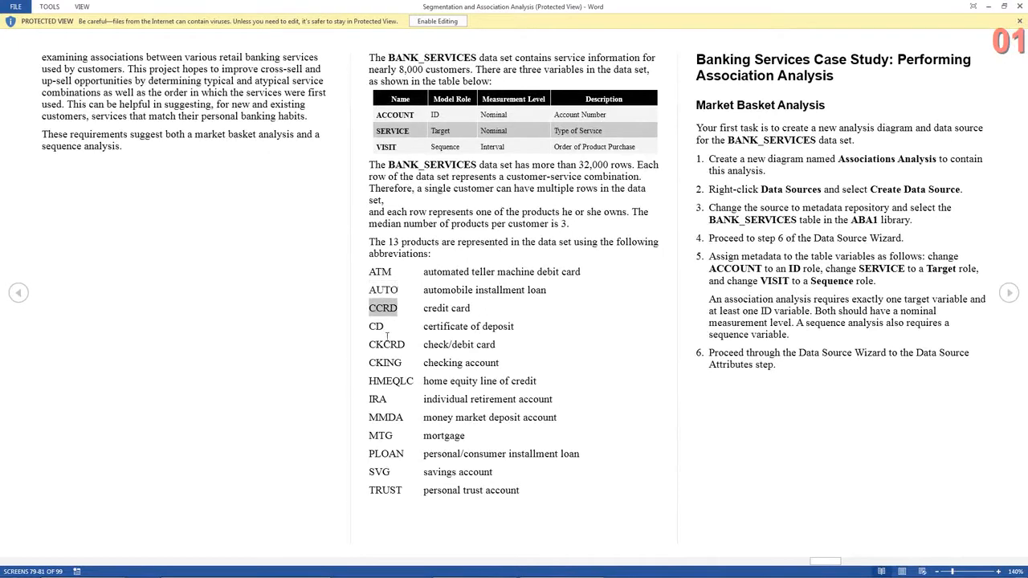
double_click(377, 327)
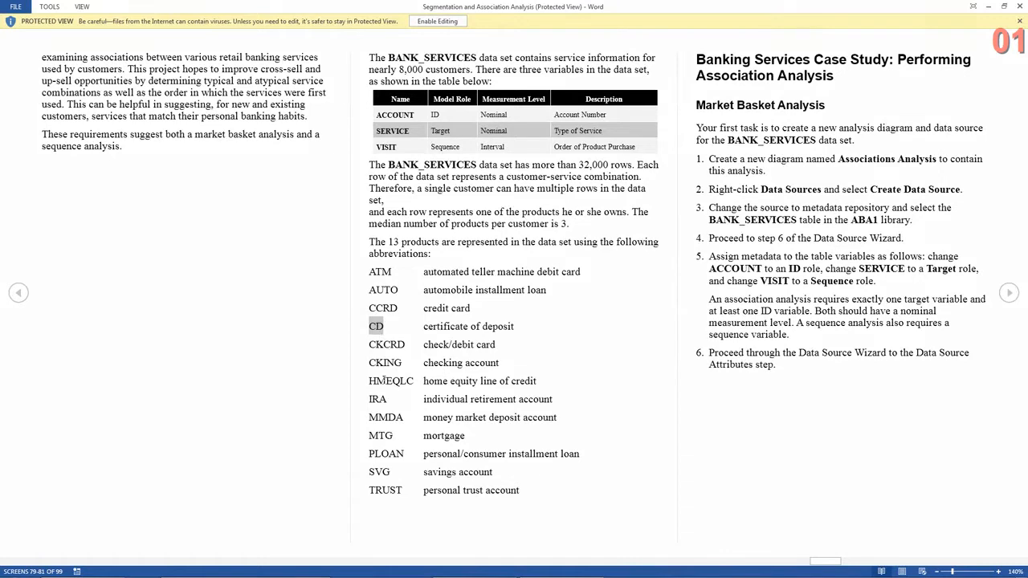
double_click(384, 381)
- Switch to SAS Enterprise Miner and log on by entering the account password
mouse_move(747, 576)
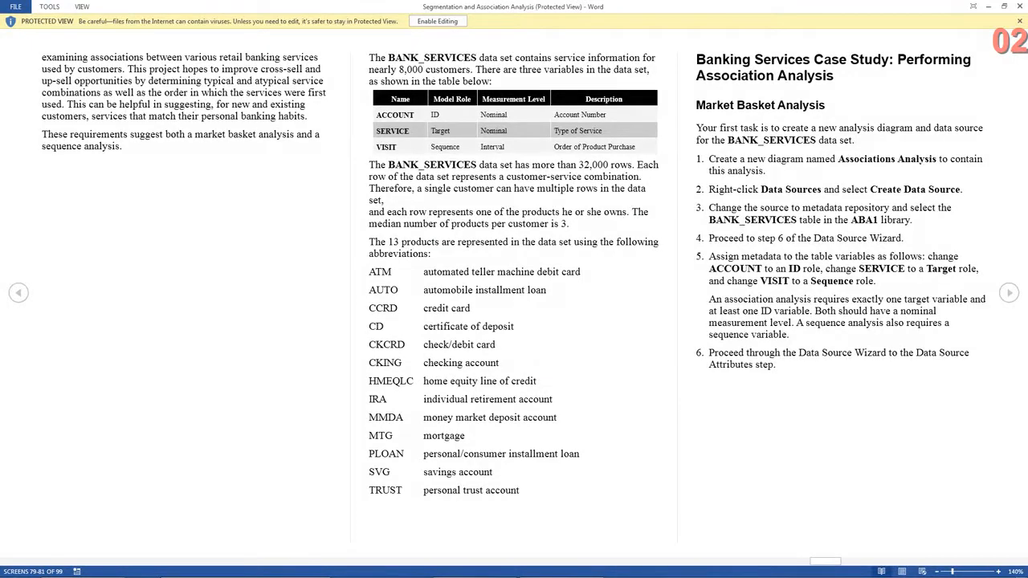
mouse_move(563, 577)
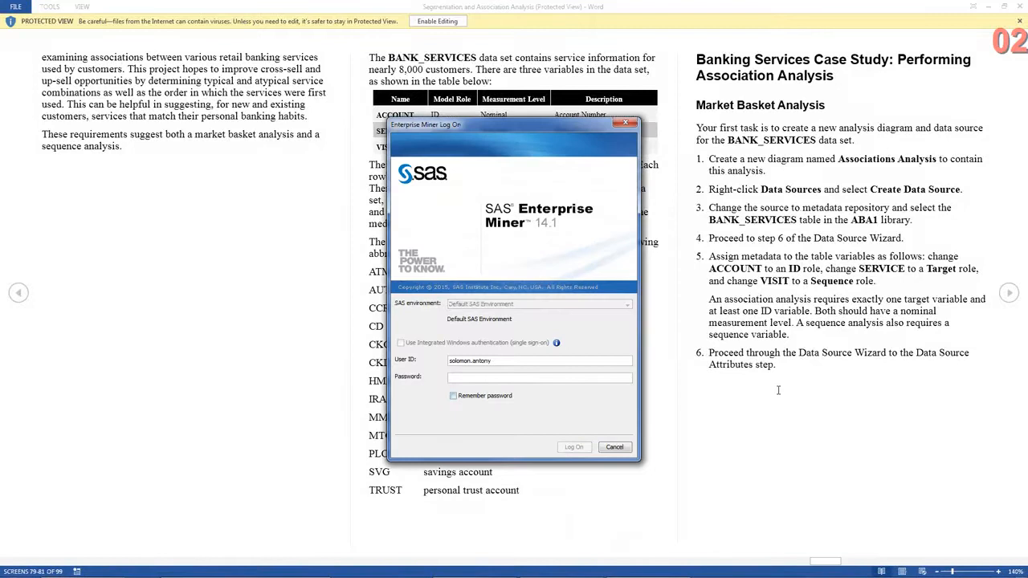
type("********")
mouse_move(914, 573)
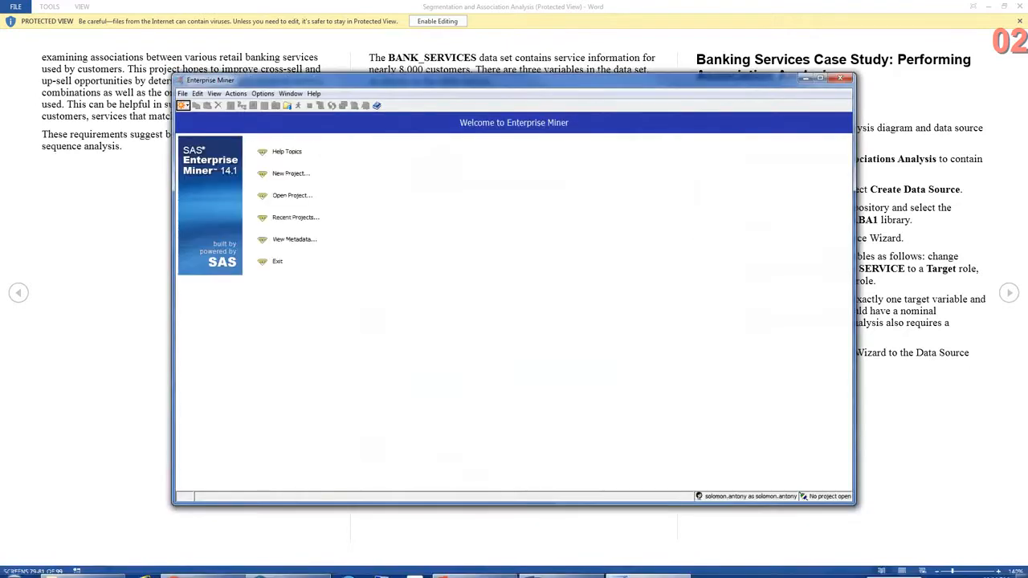
- Create a new project named Banking on the SASApp logical workspace server, keeping the default server directory and SAS folder location
left_click(289, 174)
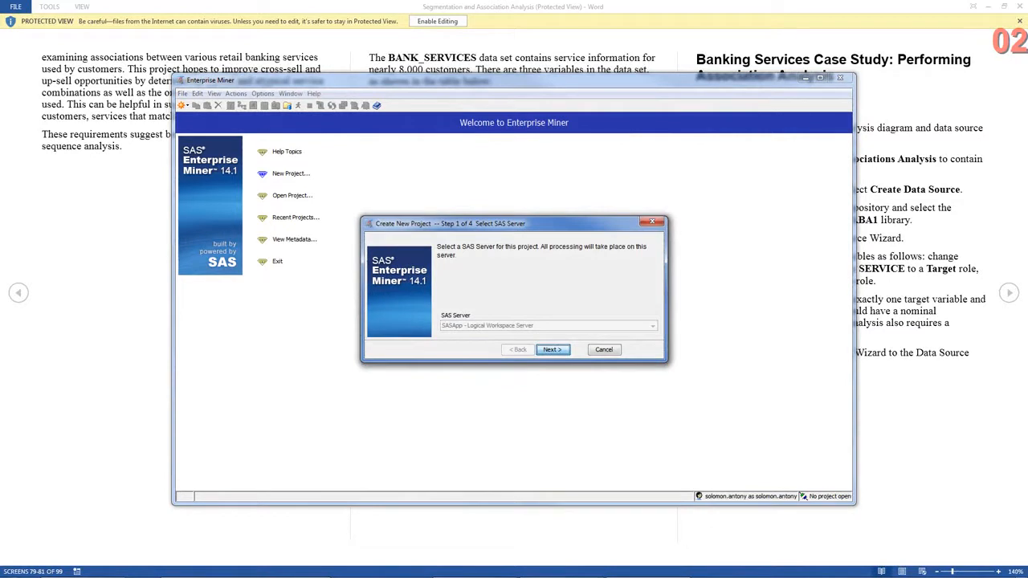
left_click(552, 350)
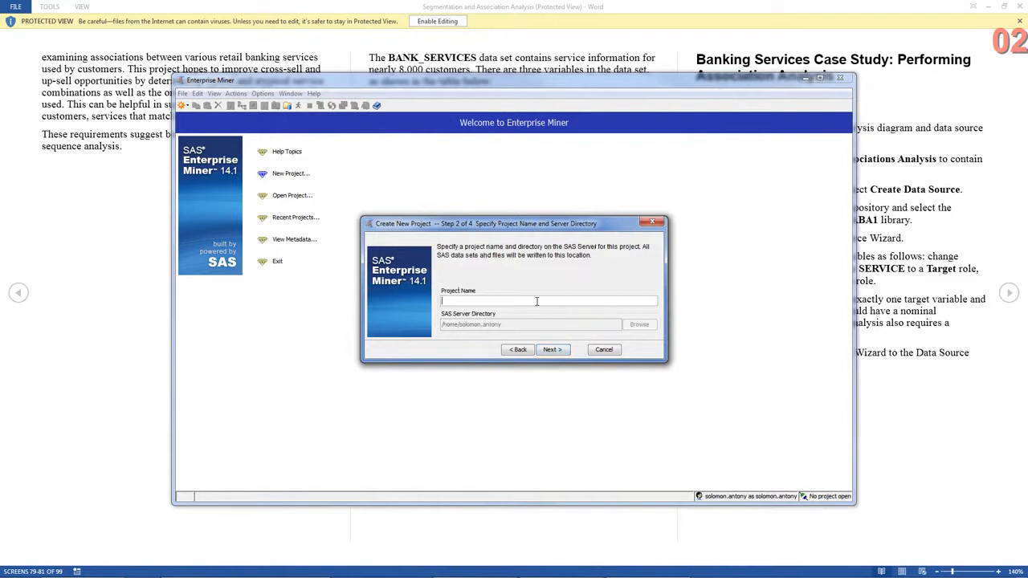
type("Banking")
key("BackSpace")
key("BackSpace")
key("BackSpace")
type("ing")
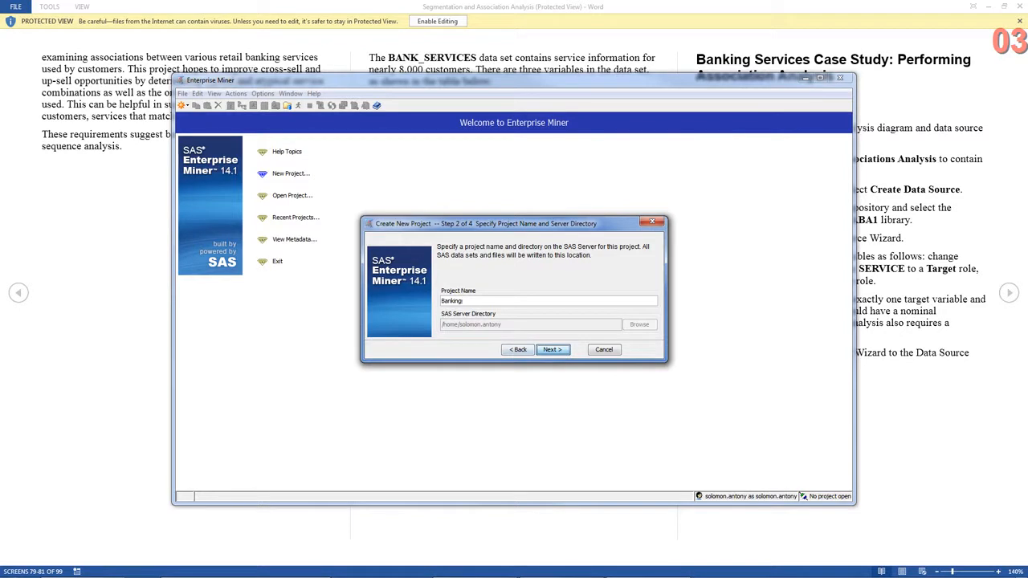
left_click(552, 349)
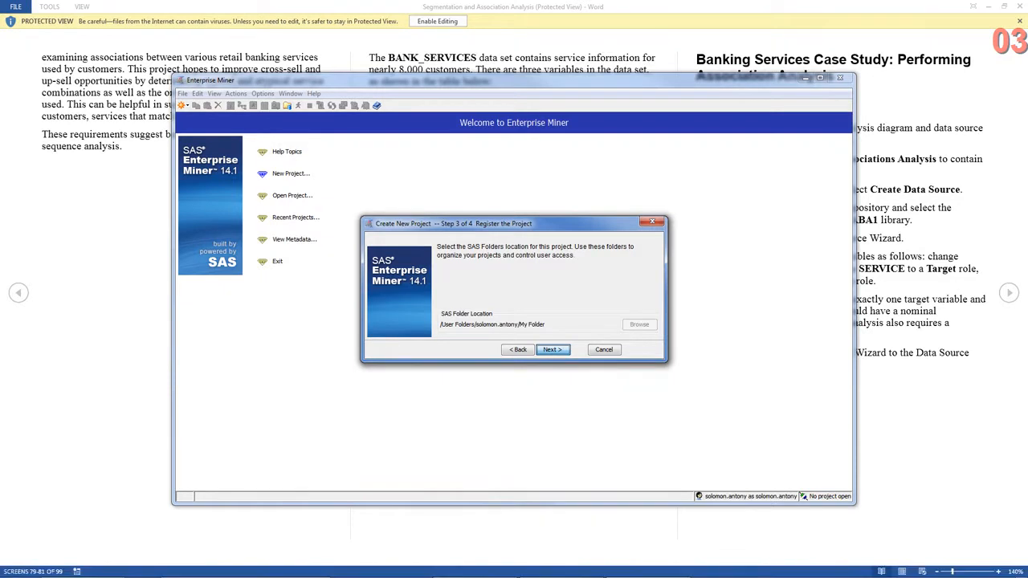
key("Return")
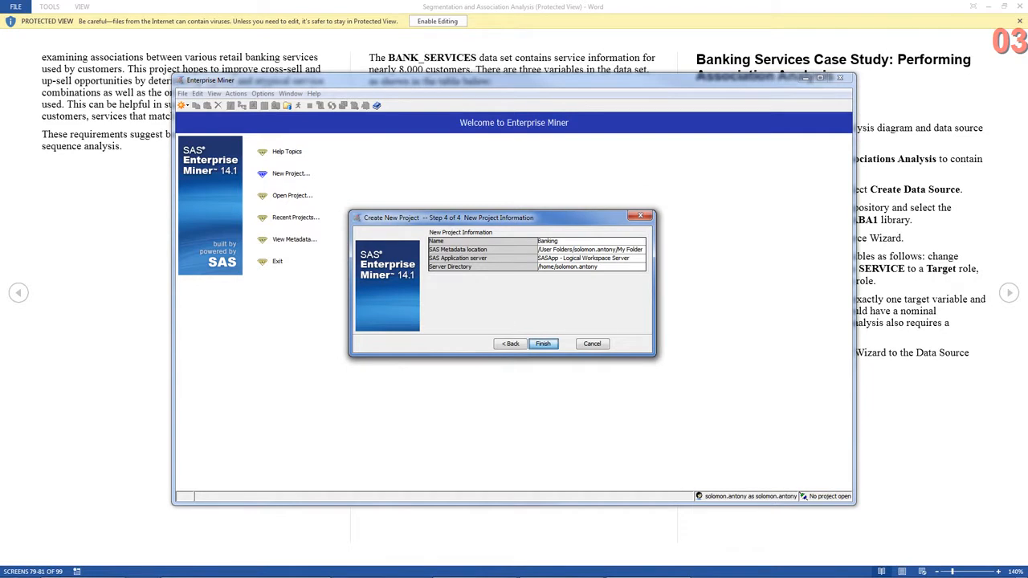
left_click(543, 344)
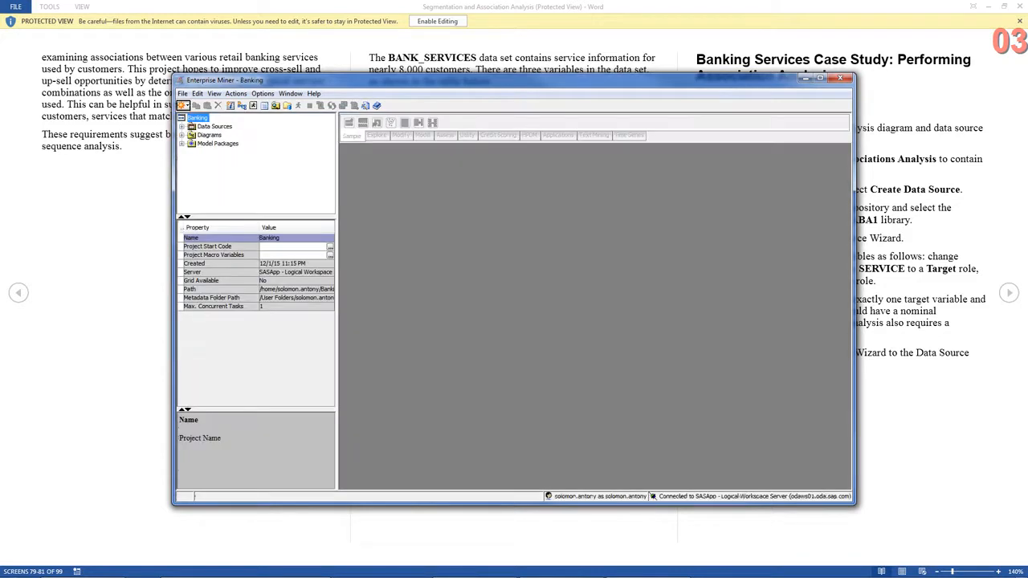
- Create a new diagram named Association Analysis in the Banking project
left_click(208, 135)
right_click(209, 135)
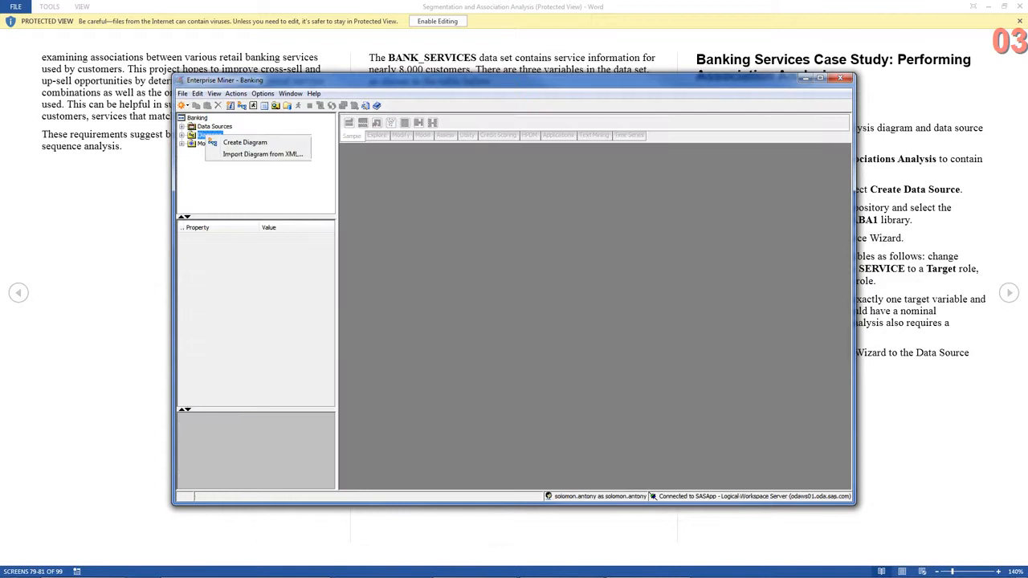
left_click(245, 142)
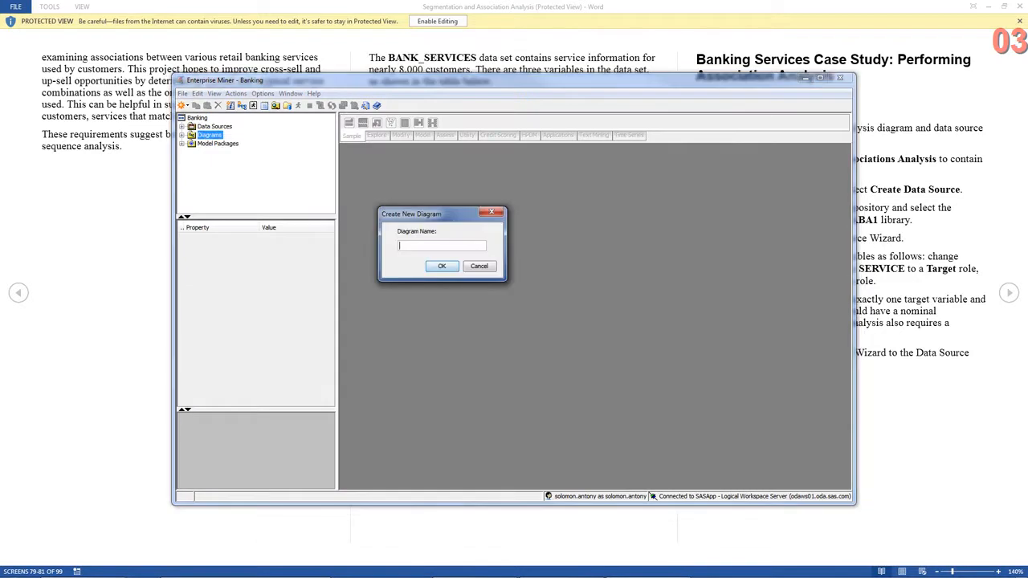
type("Association Analysis")
key("Return")
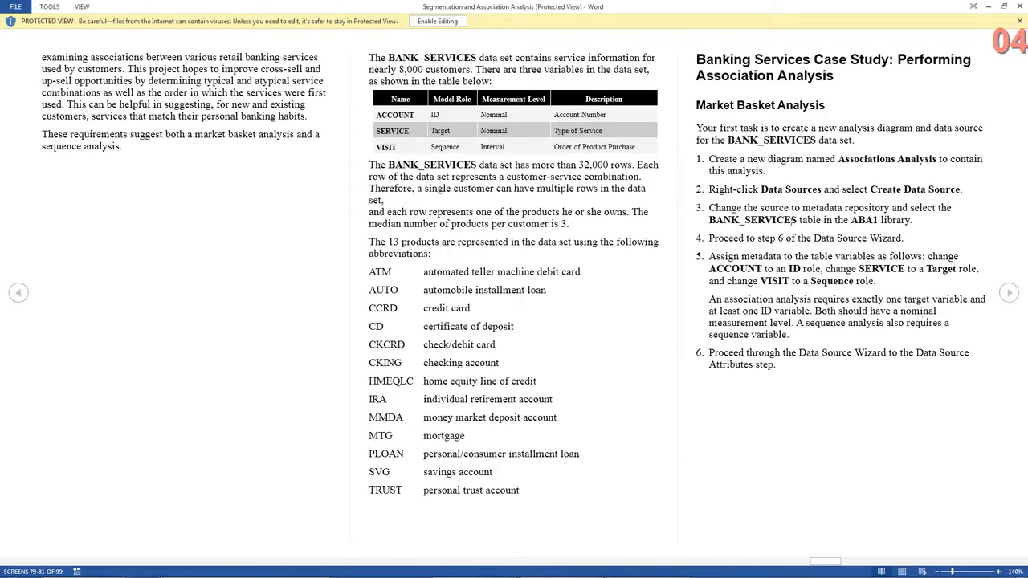
- Switch back to Enterprise Miner and start a new data source with Metadata Repository as its metadata source
key("alt+Tab")
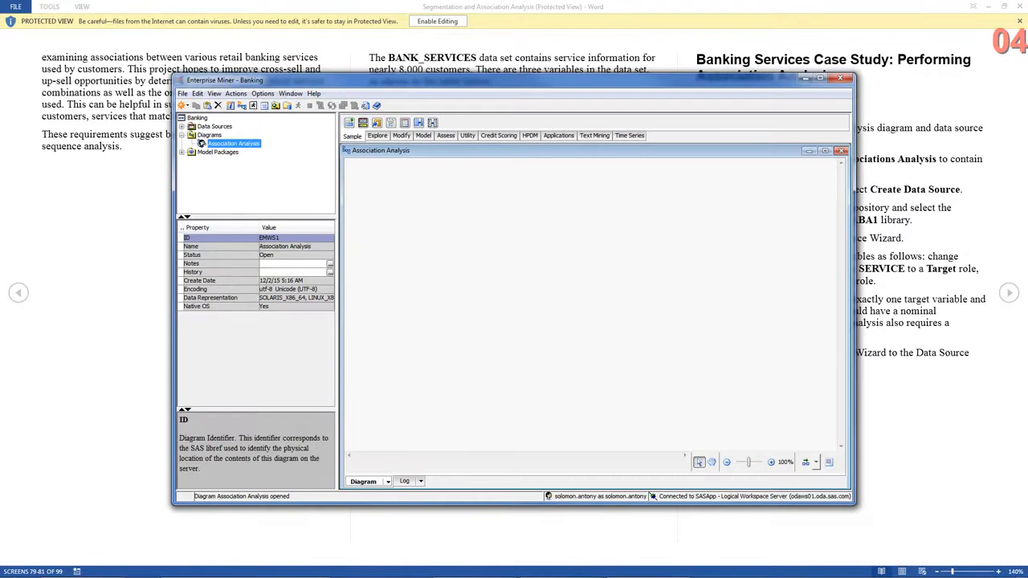
right_click(212, 127)
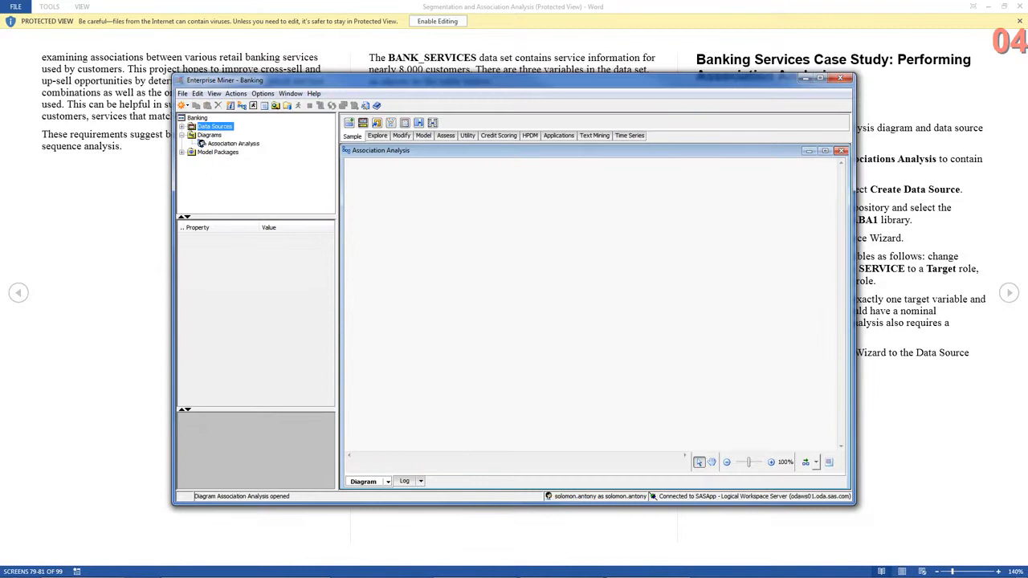
left_click(255, 135)
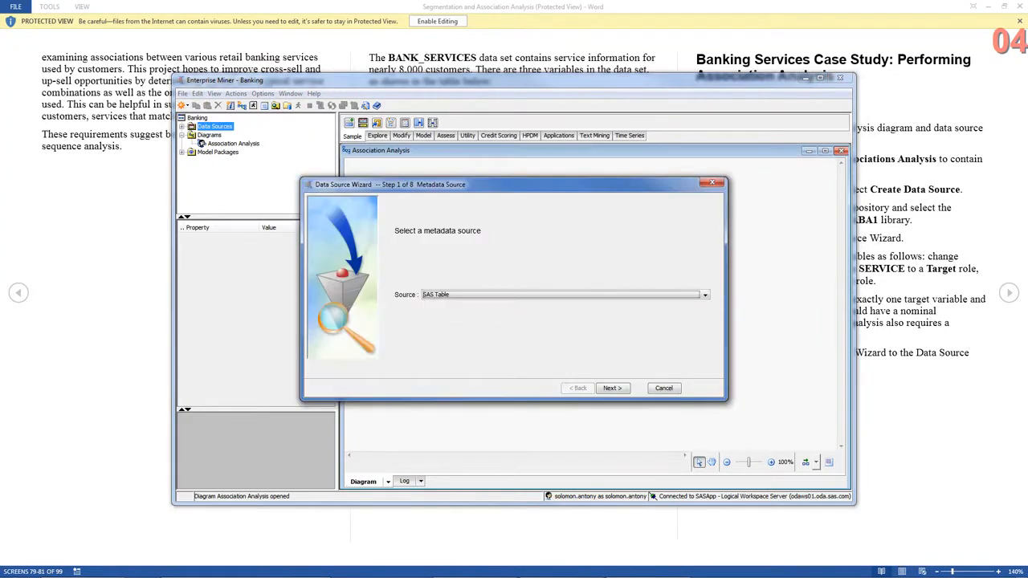
left_click(705, 295)
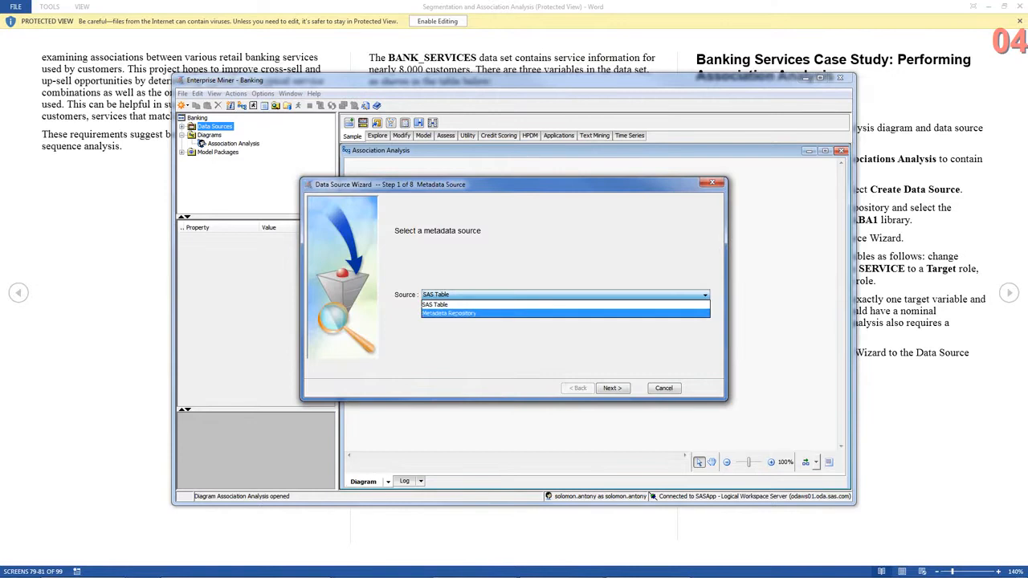
left_click(449, 313)
left_click(613, 388)
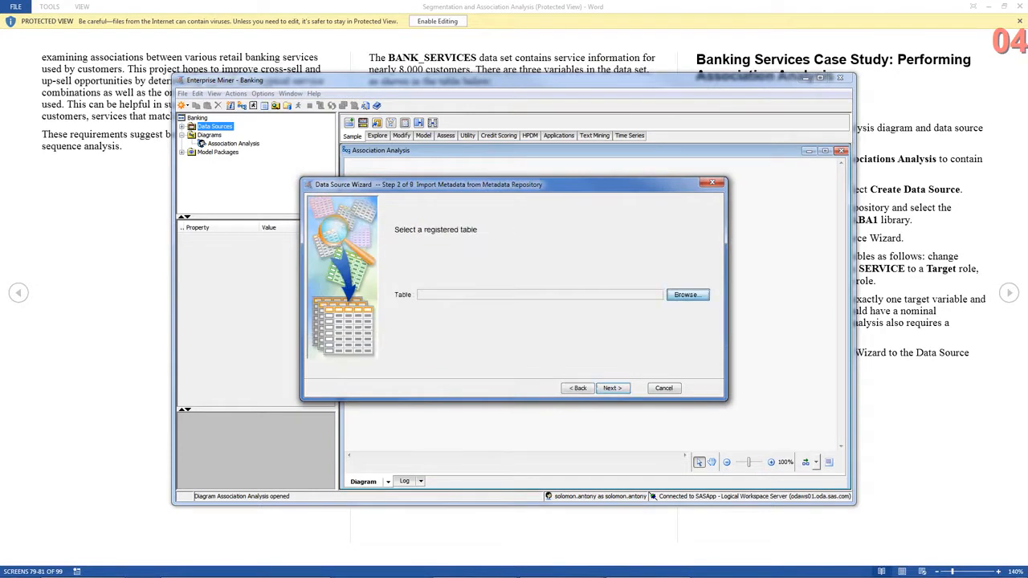
- Choose the BANK_SERVICES table from the ABA1 library under Shared Data > Libraries as the registered table
left_click(686, 295)
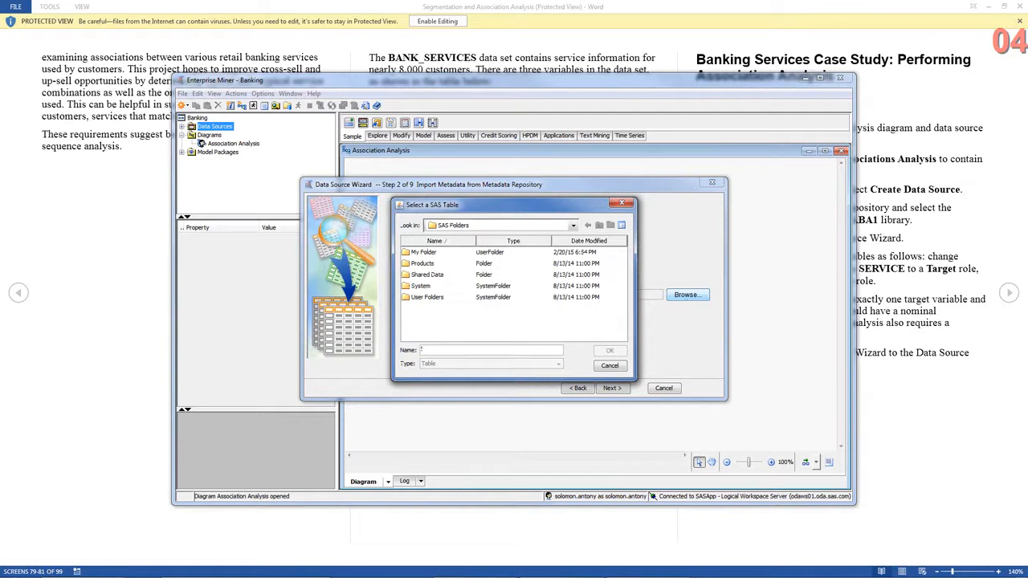
double_click(439, 274)
double_click(421, 252)
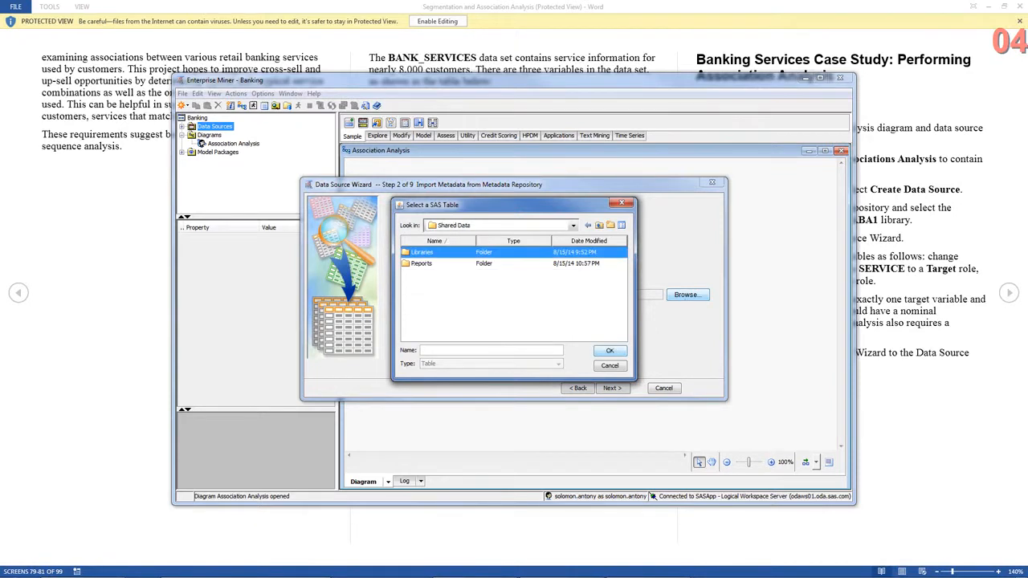
double_click(419, 274)
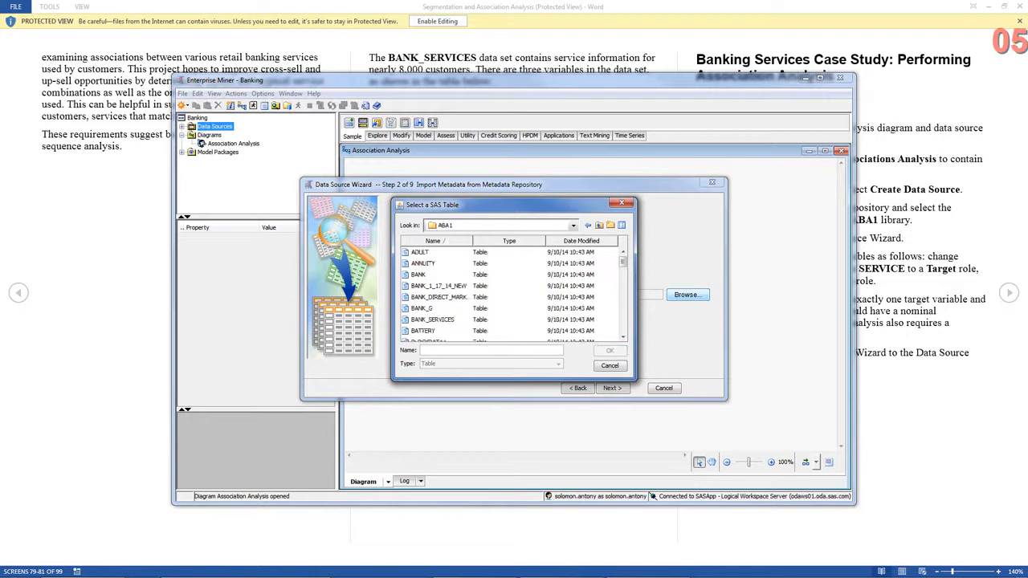
left_click(433, 319)
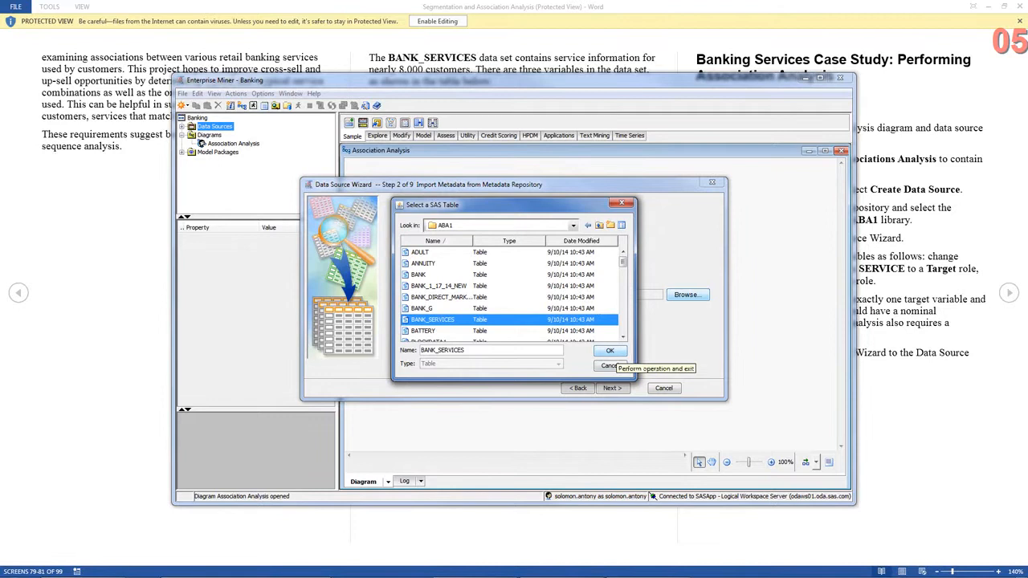
left_click(609, 351)
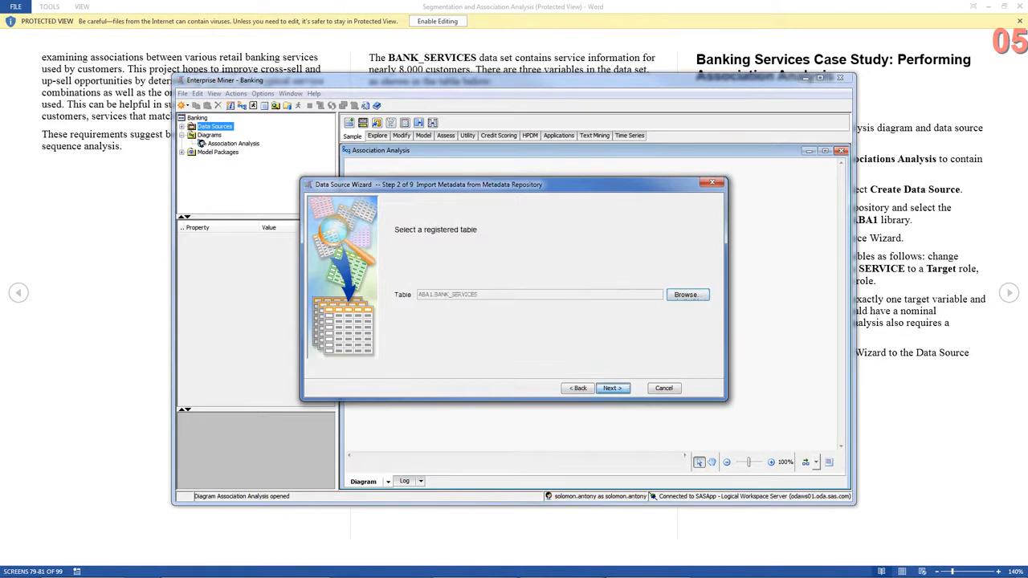
- Accept the library allocation code and table properties, and proceed past the metadata advisor options with the Basic setting
left_click(612, 388)
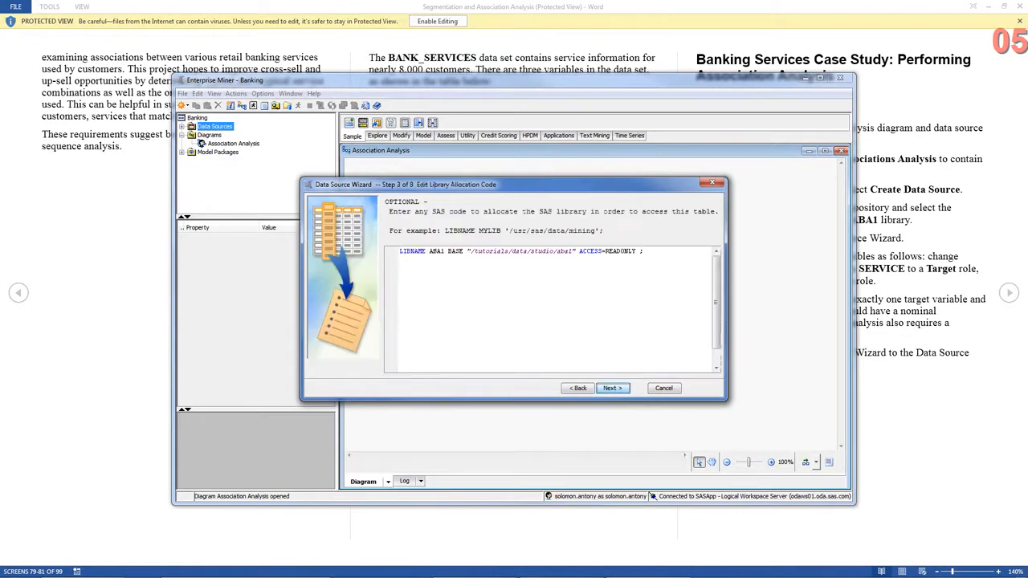
left_click(612, 388)
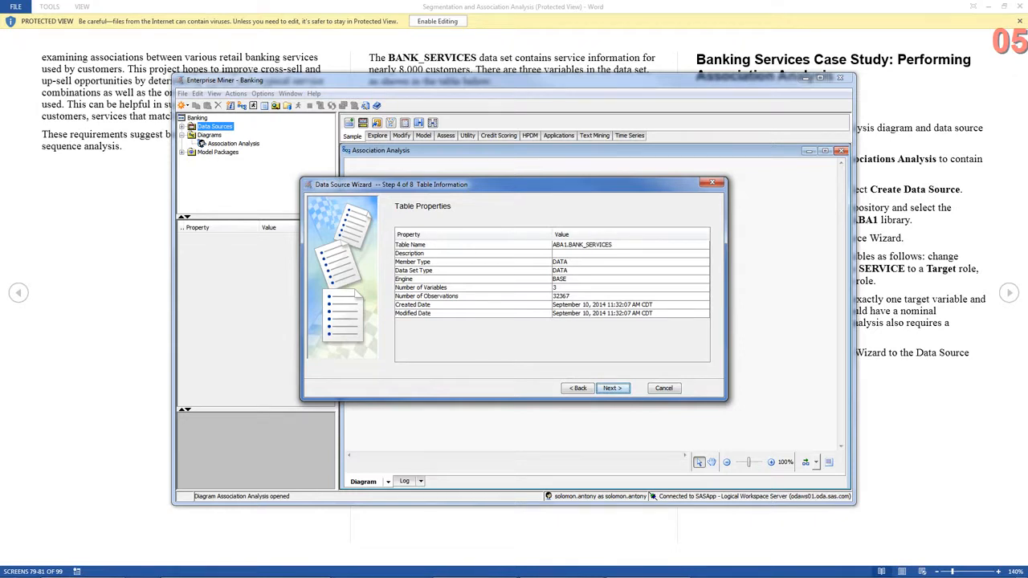
key("Return")
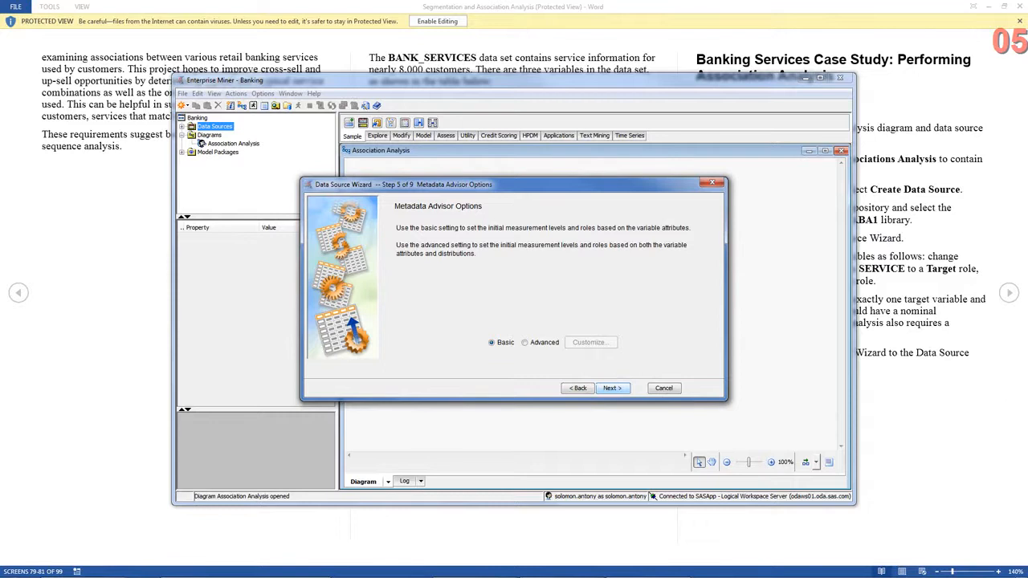
key("Return")
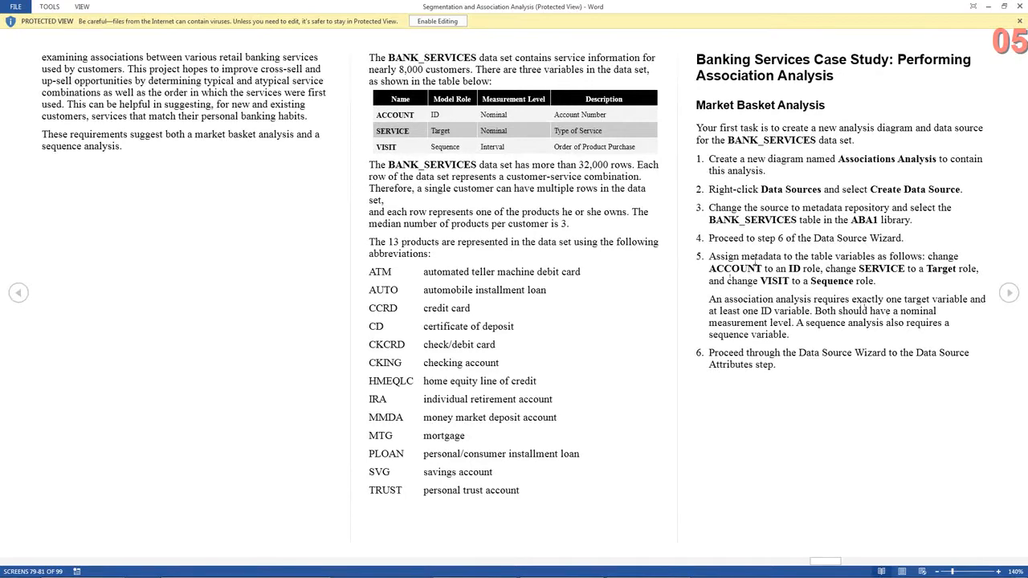
- Read the Word case study's instructions on assigning variable roles, finishing the data source, and configuring the Association node
left_click_drag(783, 256, 877, 282)
scroll(908, 328, "down", 1)
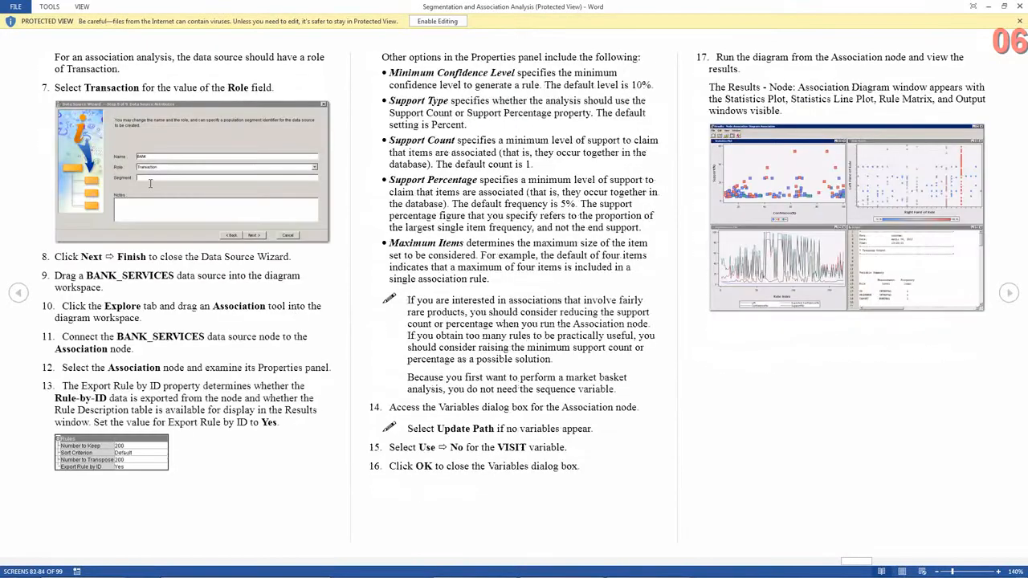
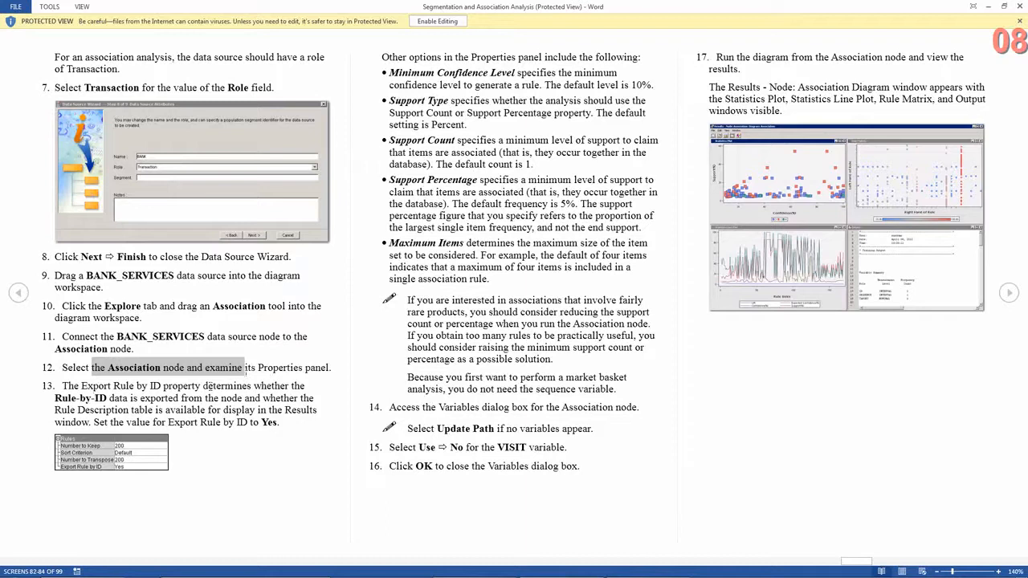
left_click(131, 403)
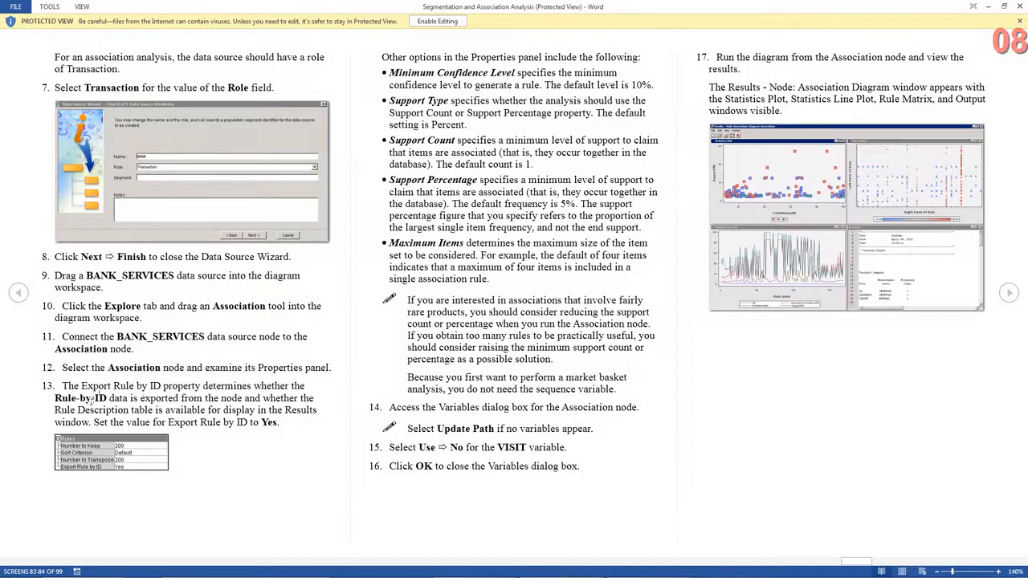
- Following the case study's Rule-by-ID instruction, switch to Enterprise Miner and set the Association node's Export Rule by ID property to Yes
left_click_drag(54, 397, 108, 398)
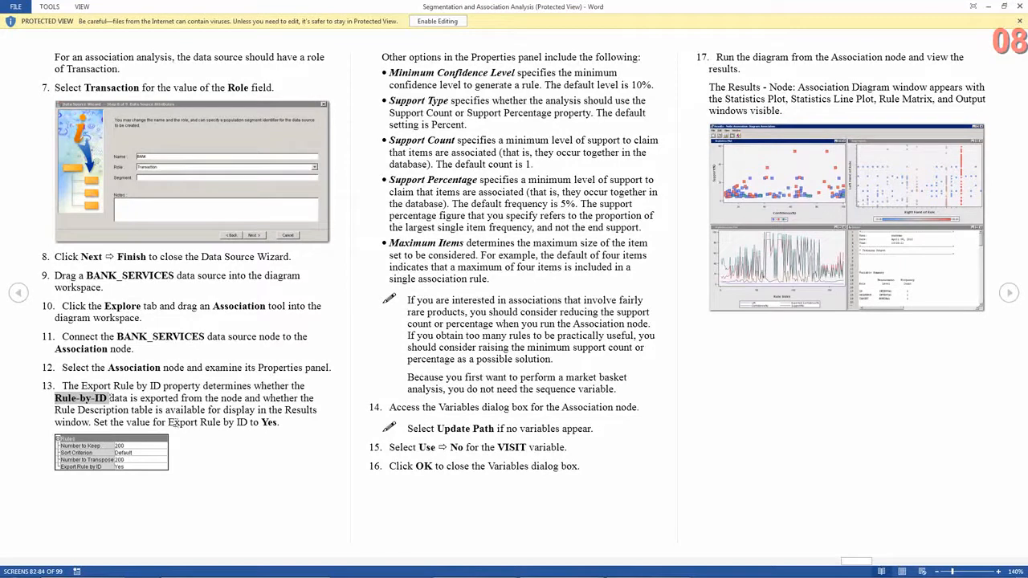
left_click_drag(168, 423, 285, 423)
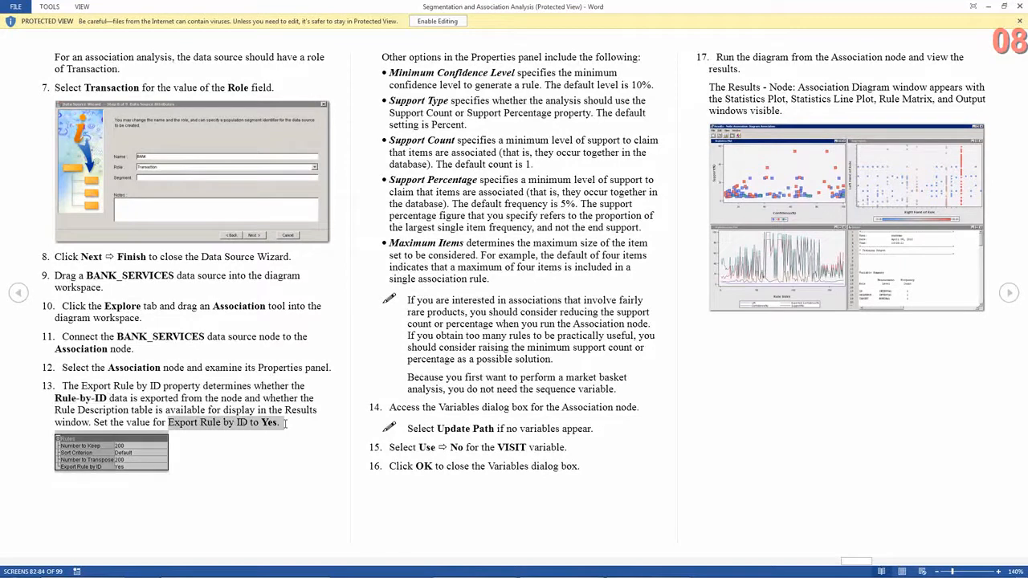
left_click(285, 422)
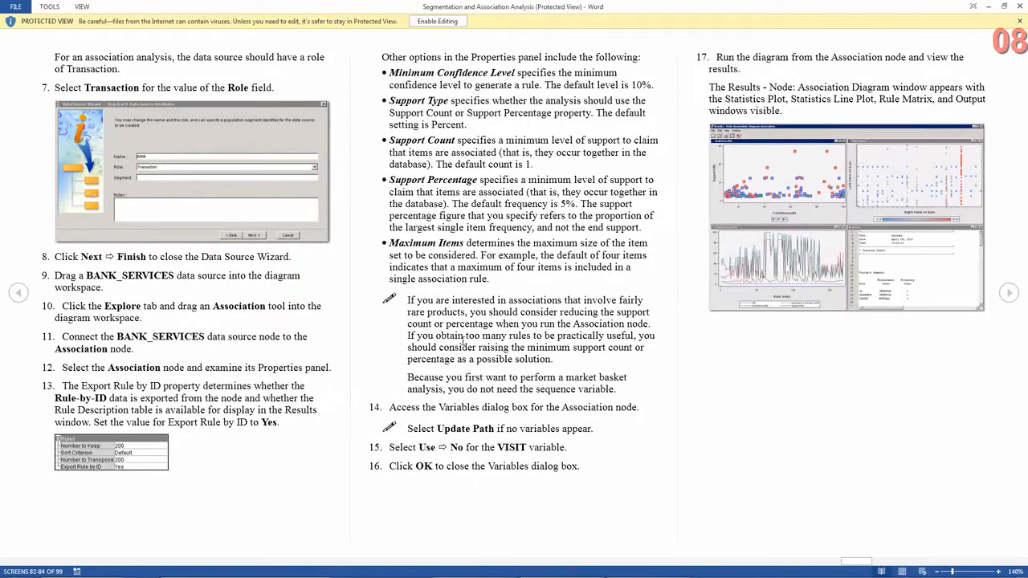
key("alt+Tab")
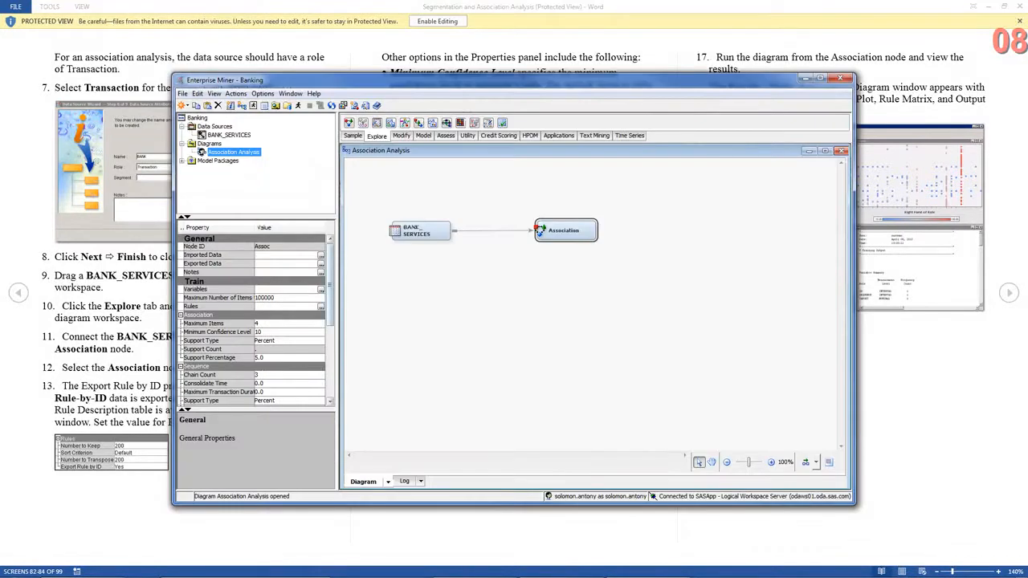
scroll(253, 318, "down", 6)
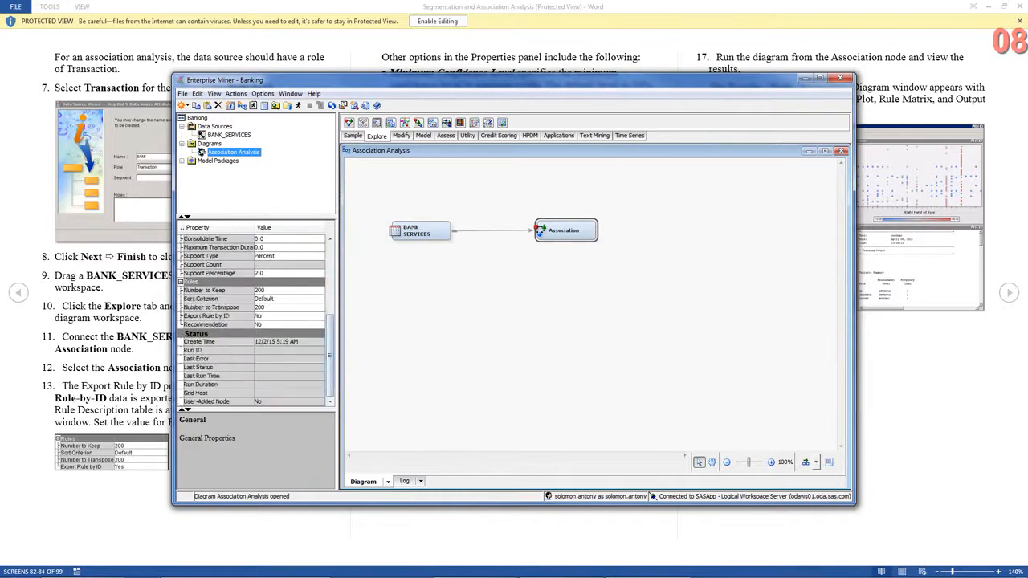
left_click(281, 317)
left_click(281, 325)
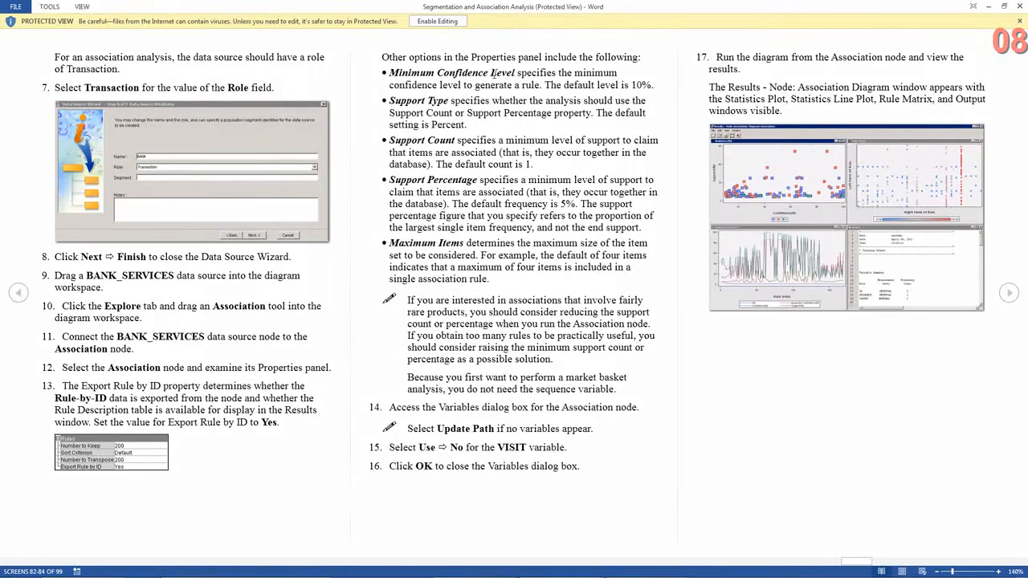
- Read the Word case study's notes on minimum confidence, support type, and excluding the VISIT variable from the Association node
left_click_drag(514, 85, 647, 84)
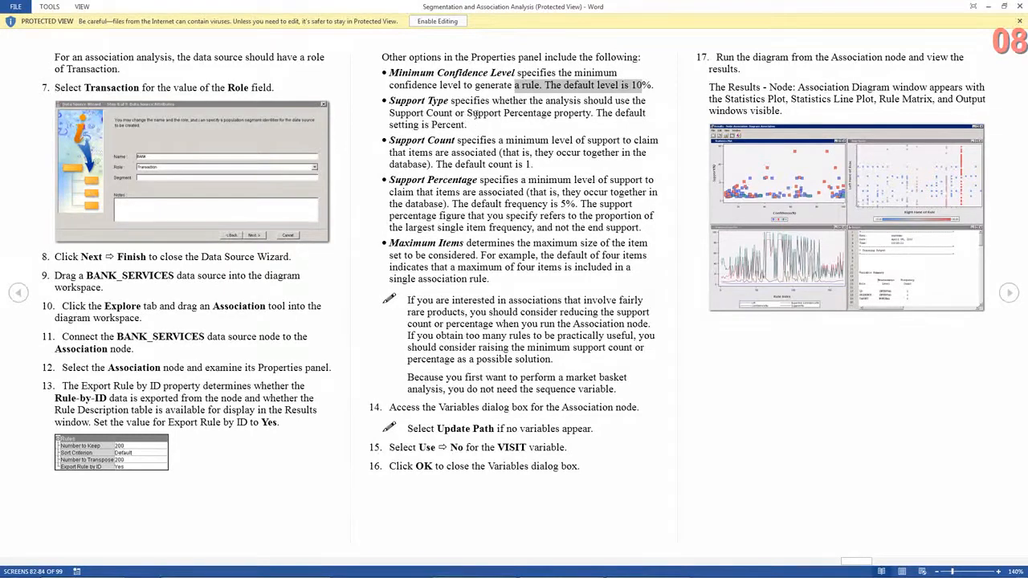
left_click_drag(475, 114, 468, 125)
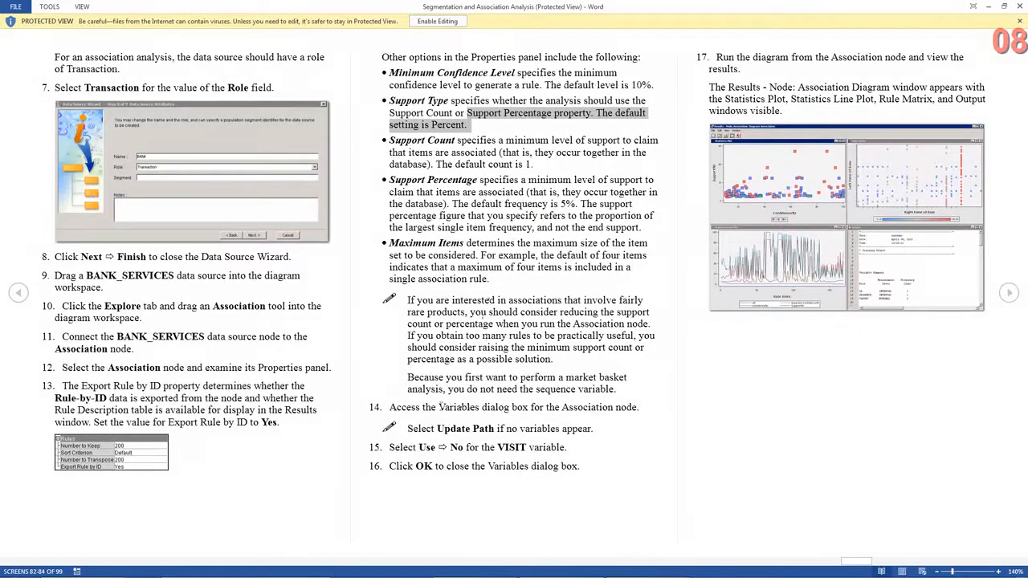
left_click_drag(421, 407, 566, 407)
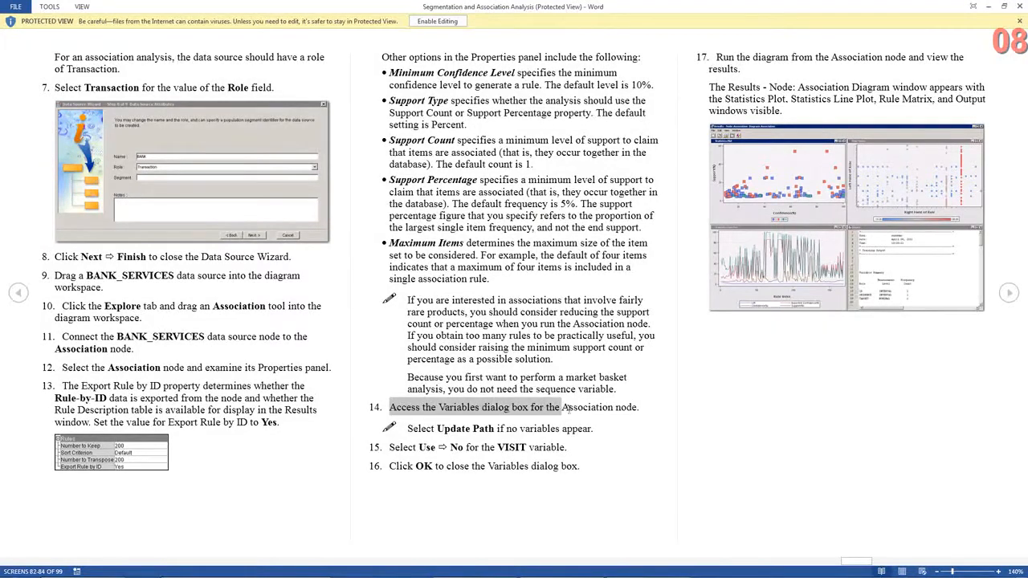
left_click(566, 408)
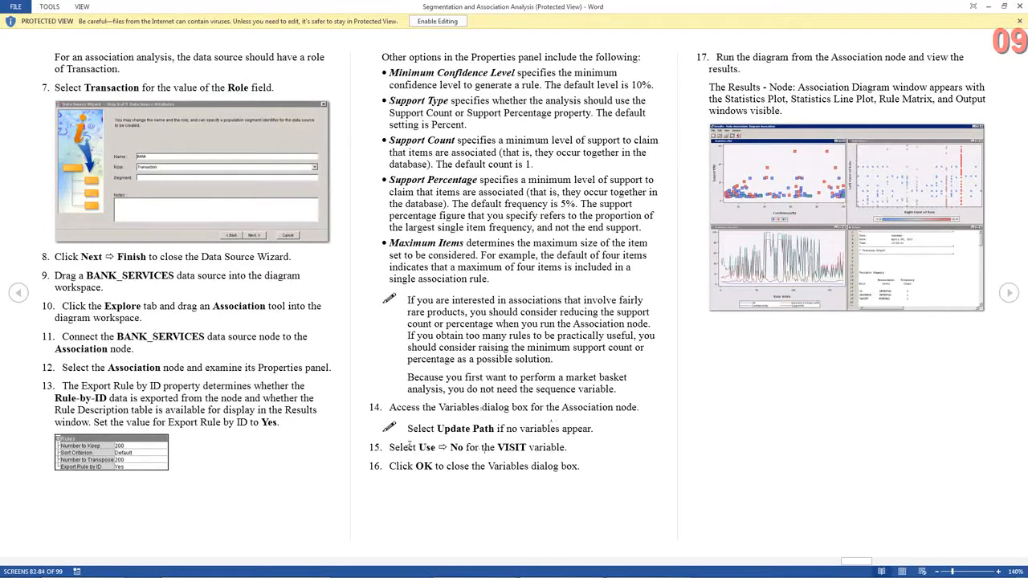
left_click_drag(411, 446, 527, 447)
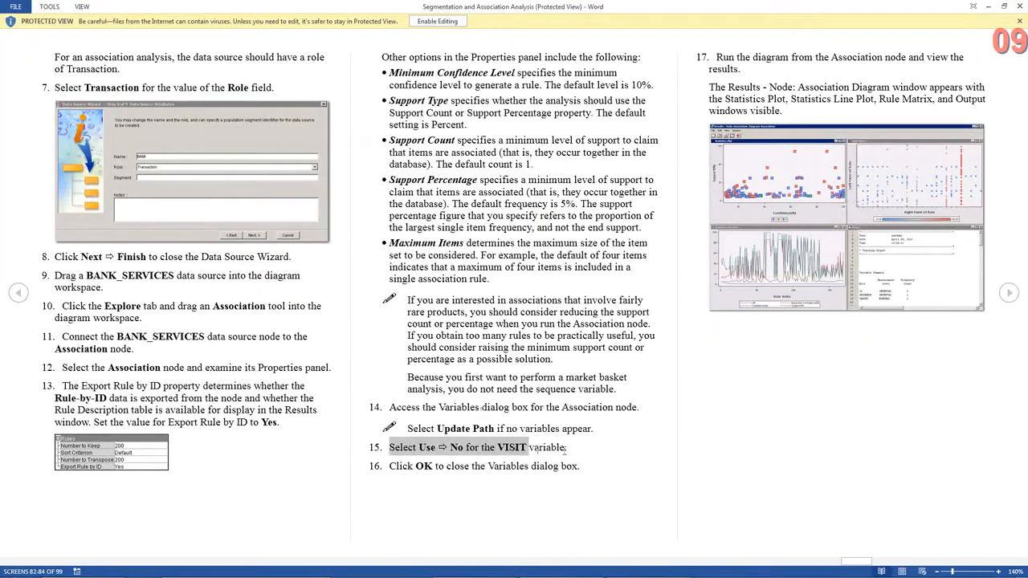
left_click(566, 447)
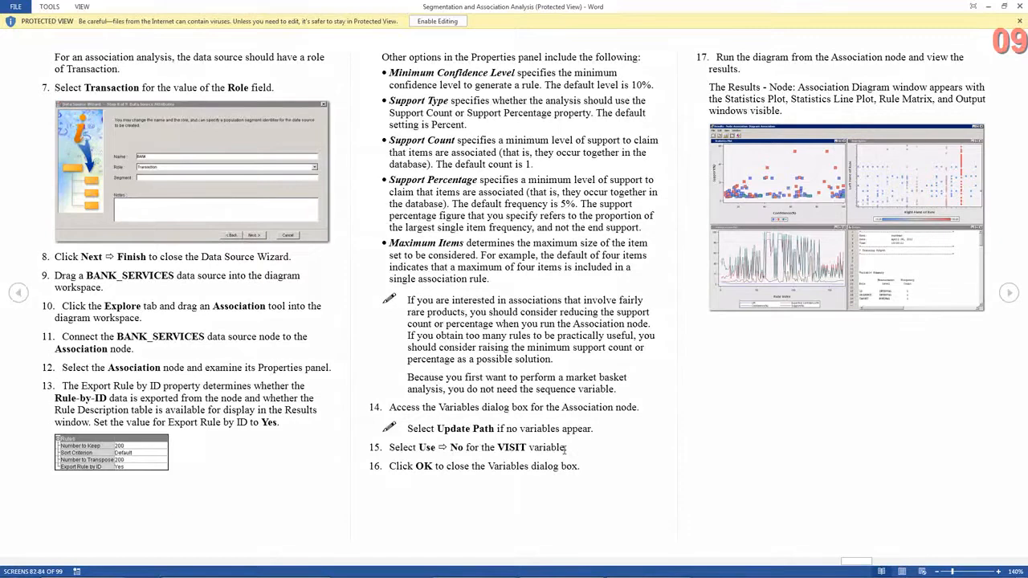
- Switch back to Enterprise Miner and set Use to No for the VISIT variable in the Association node's variables
key("alt+Tab")
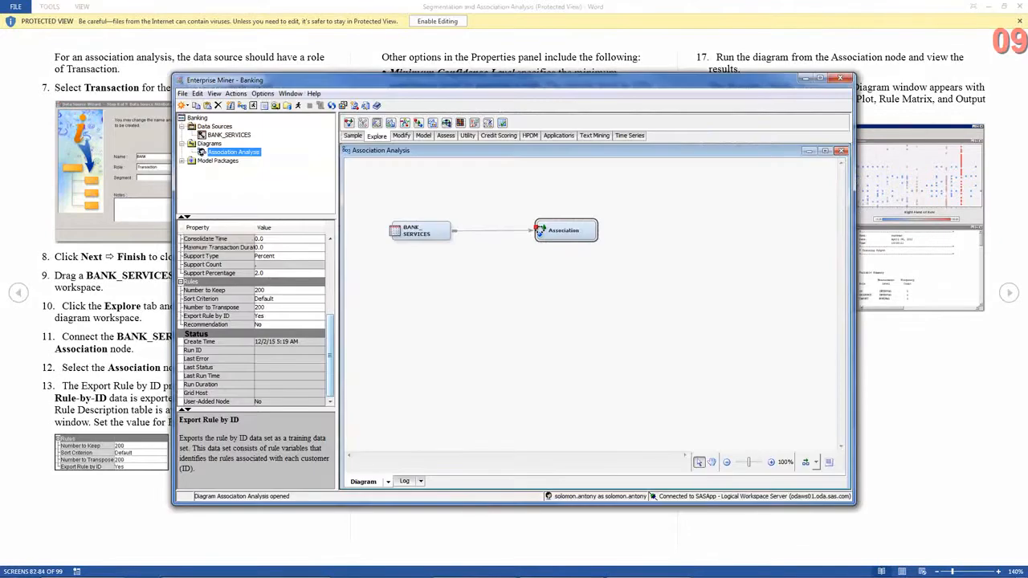
scroll(255, 319, "up", 5)
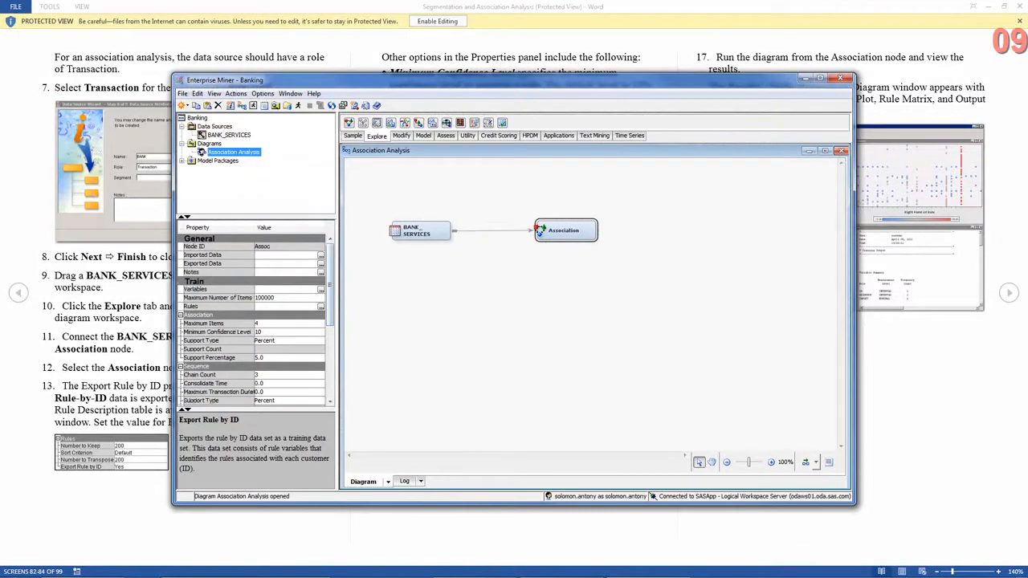
left_click(320, 289)
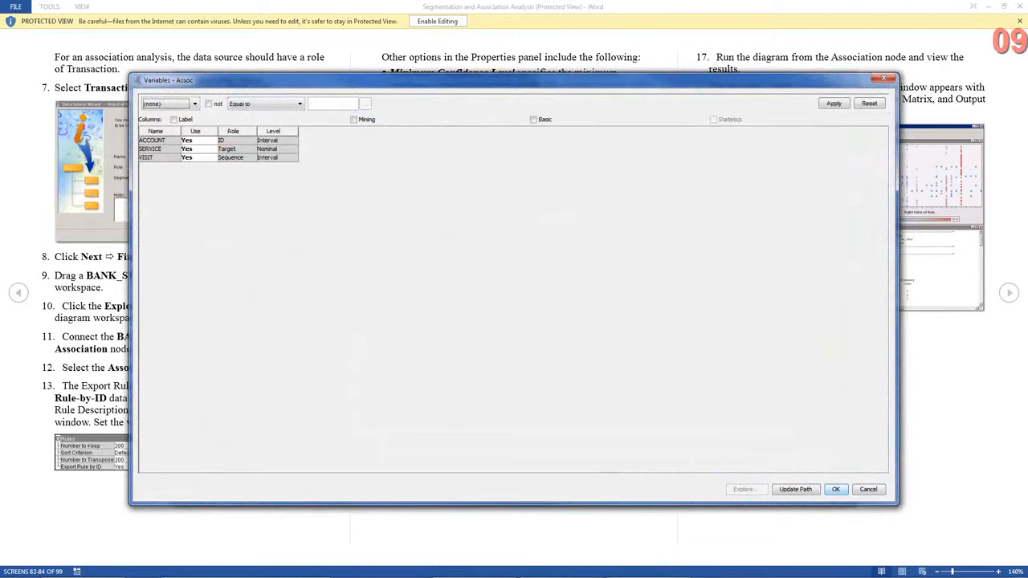
left_click(198, 157)
left_click(195, 175)
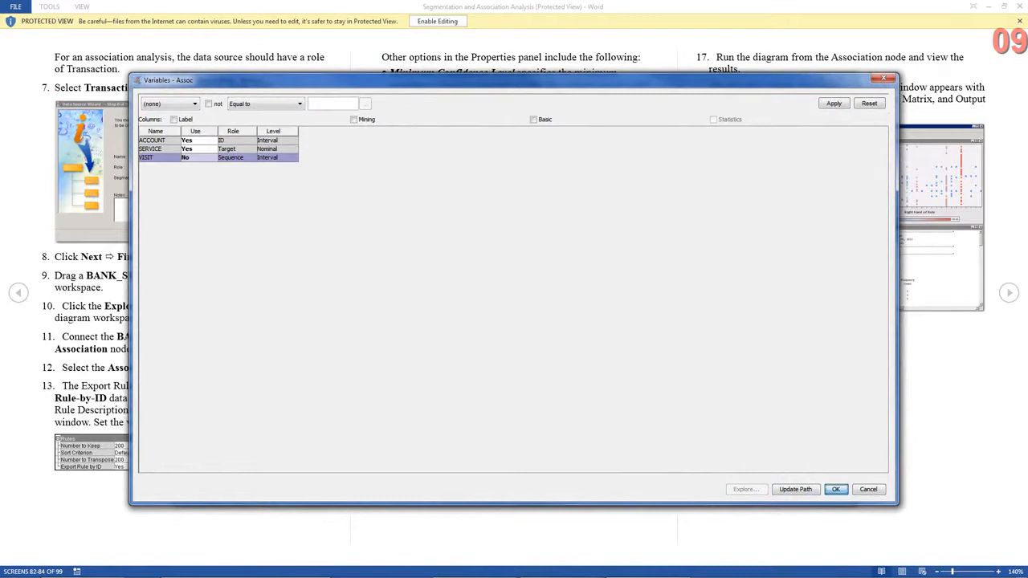
left_click(836, 488)
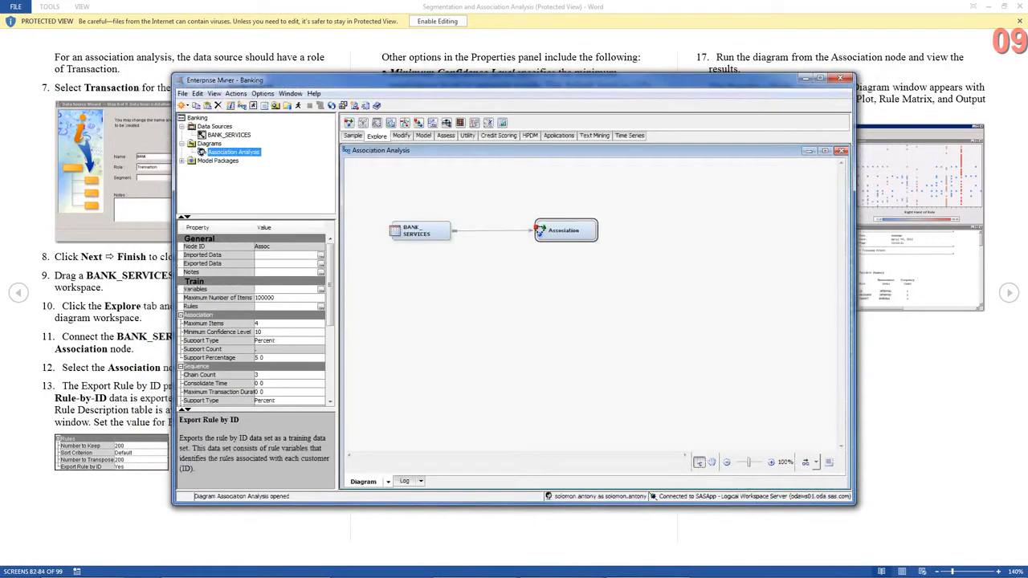
- Check the case study's run instruction, then run the diagram from the Association node in Enterprise Miner and open its results
left_click(738, 519)
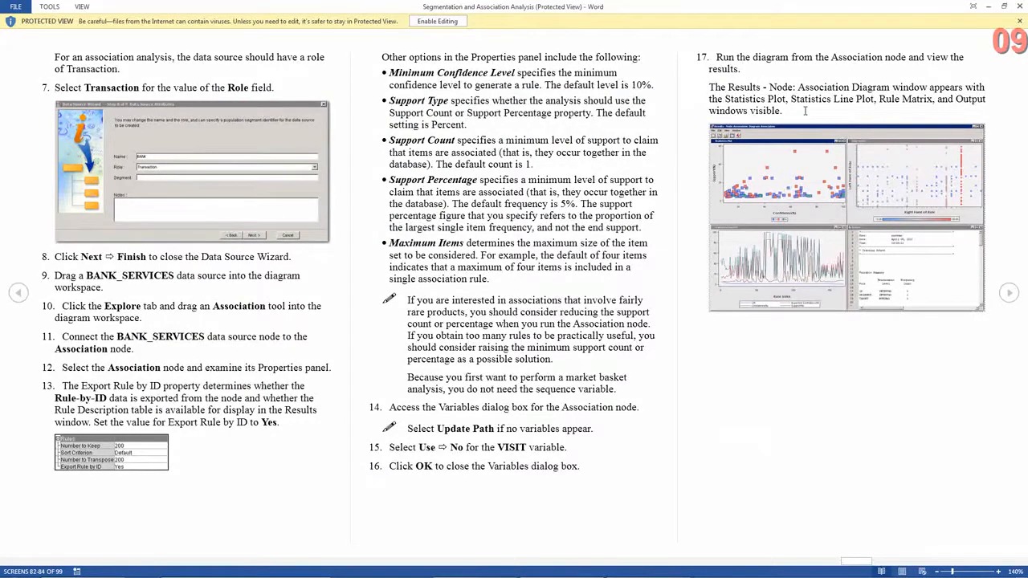
key("alt+Tab")
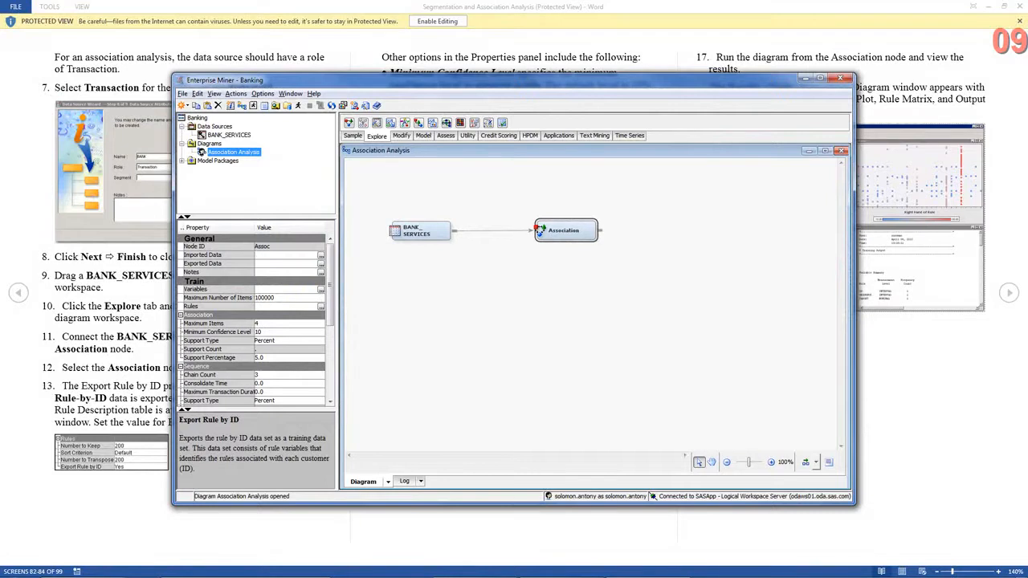
left_click(298, 105)
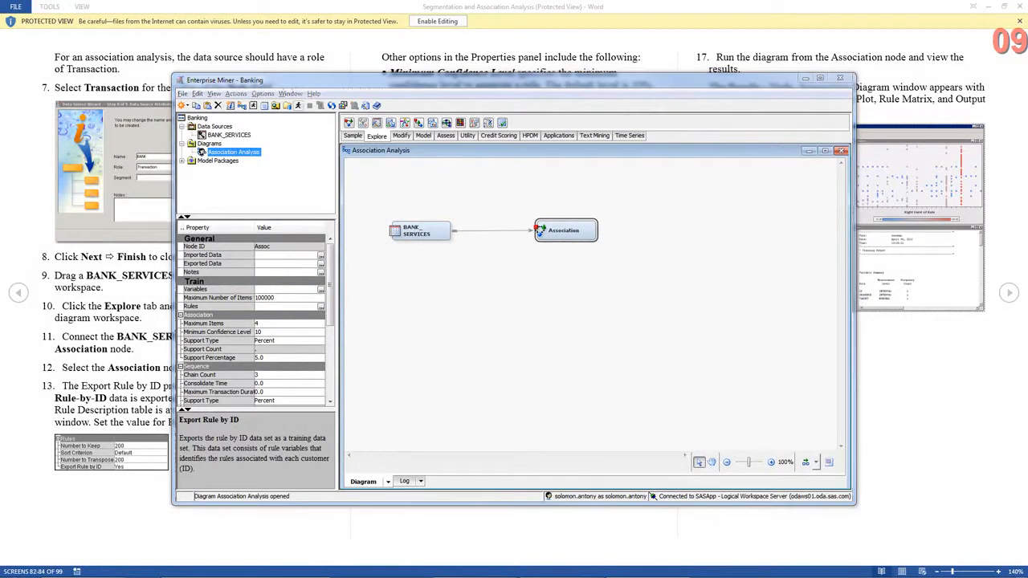
key("Return")
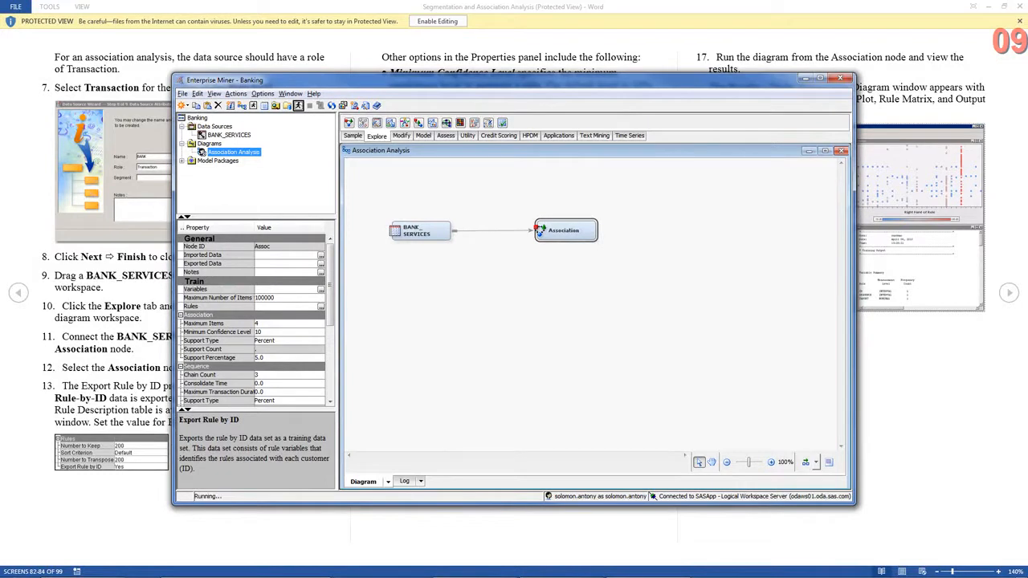
mouse_move(879, 574)
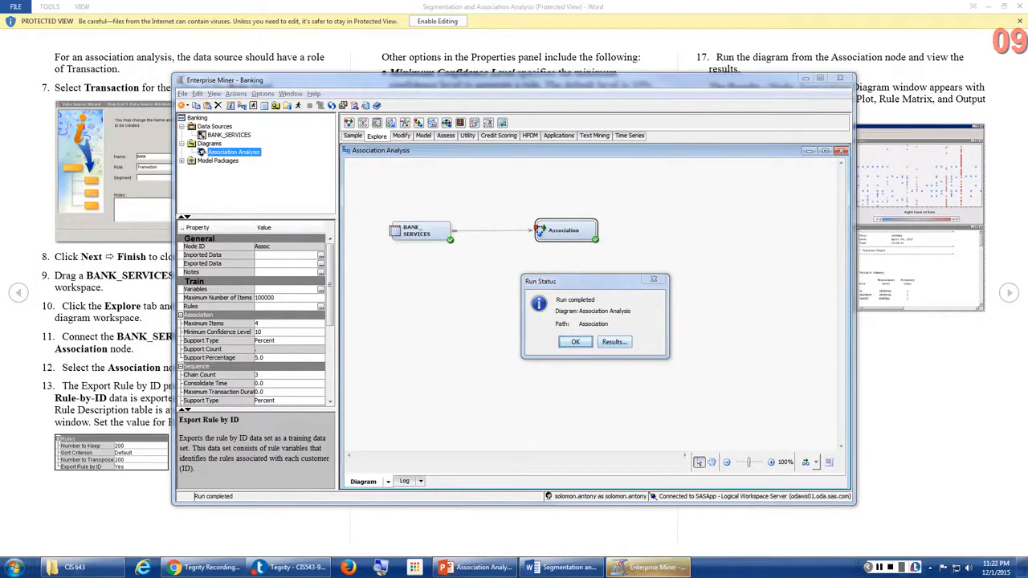
left_click(614, 342)
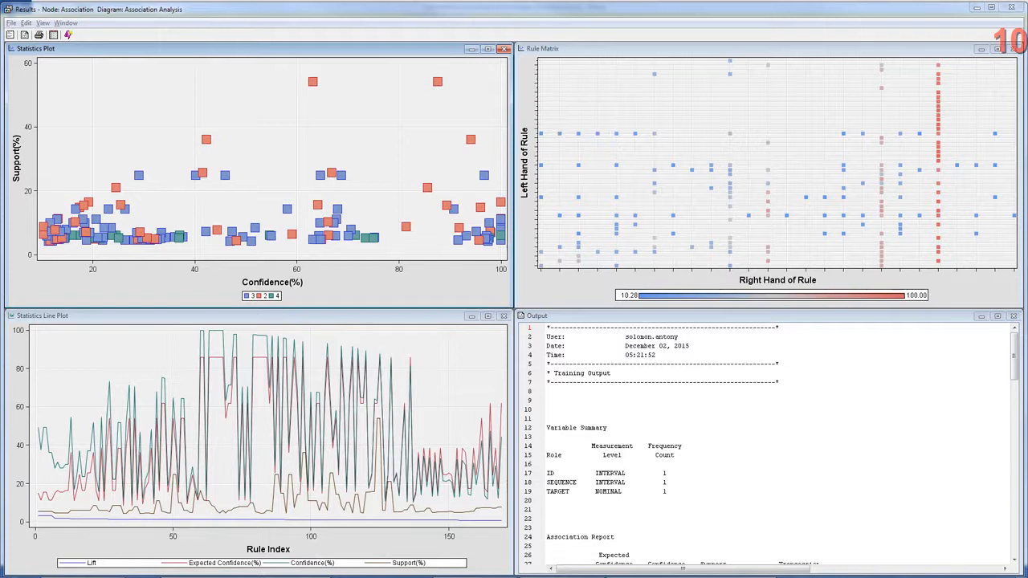
- Examine the Rule Matrix points one by one along the row of rules with SVG on the left-hand side
left_click(541, 134)
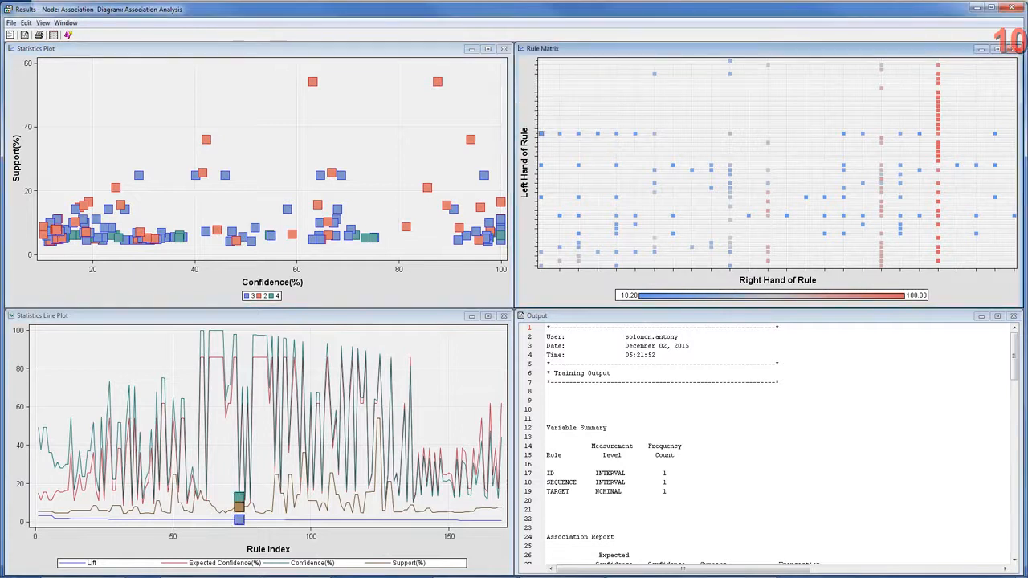
mouse_move(541, 134)
mouse_move(578, 134)
left_click(597, 134)
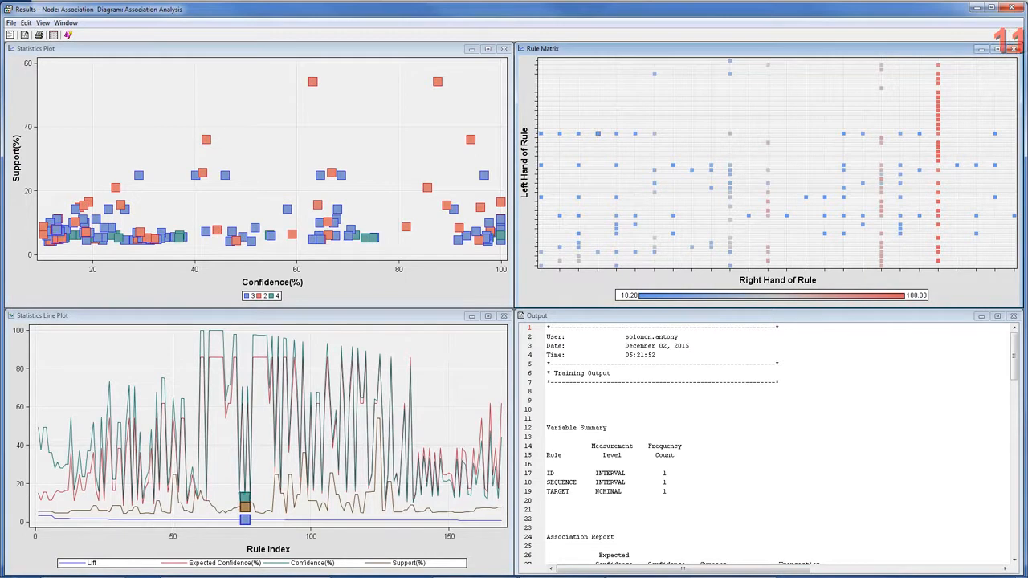
left_click(617, 134)
left_click(635, 134)
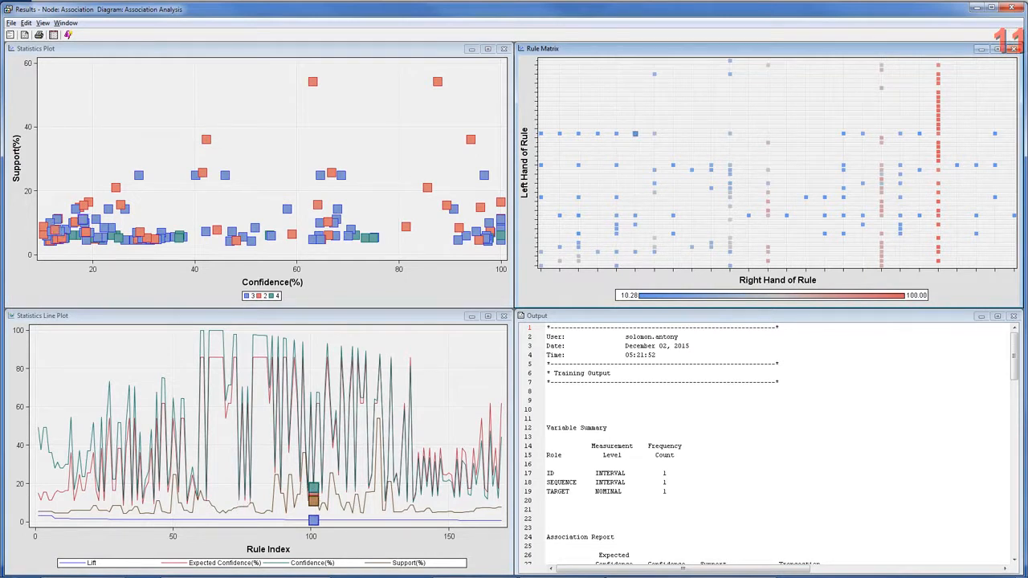
left_click(655, 134)
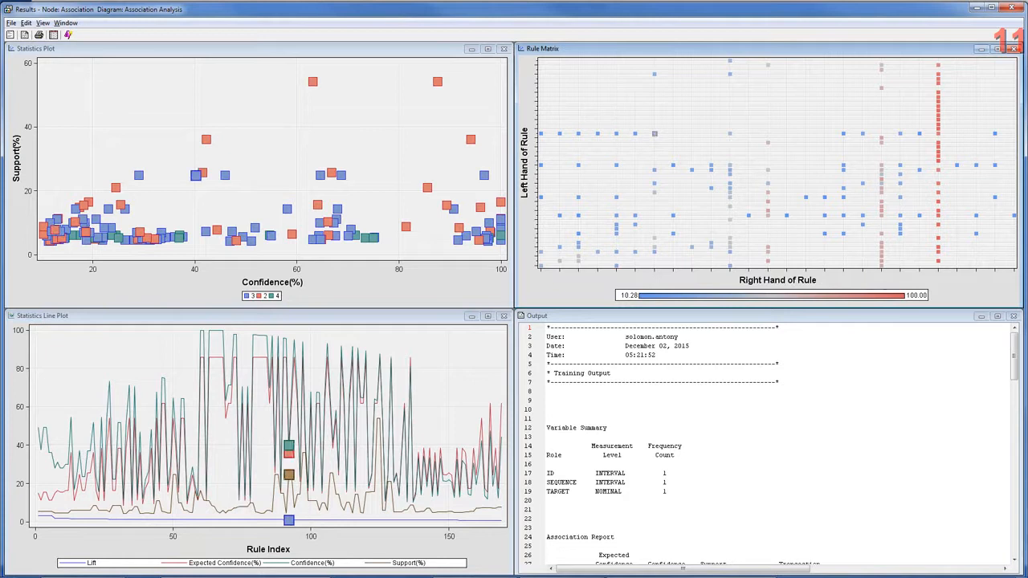
left_click(729, 134)
left_click(843, 134)
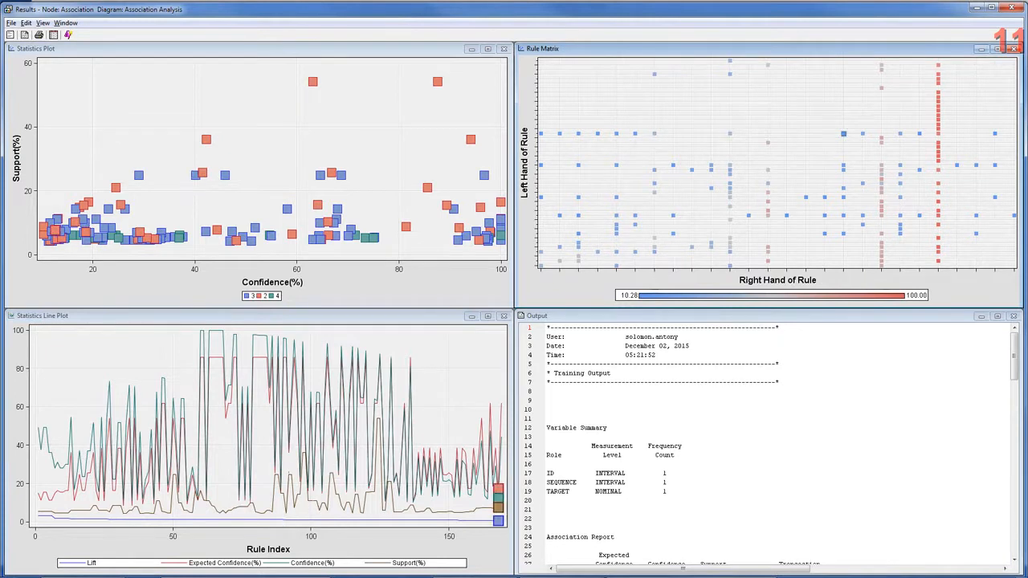
left_click(861, 138)
left_click(900, 134)
left_click(920, 134)
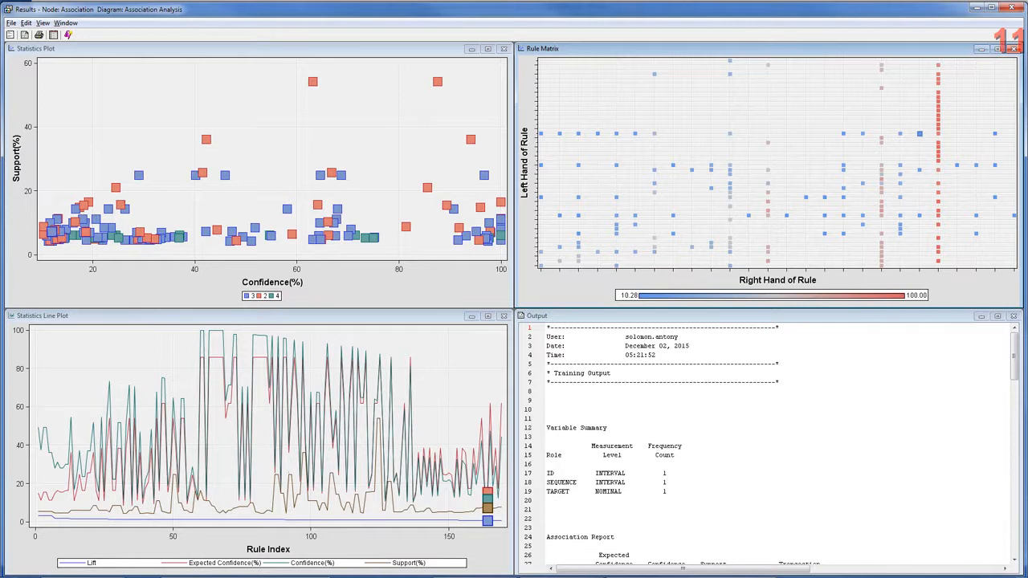
left_click(938, 134)
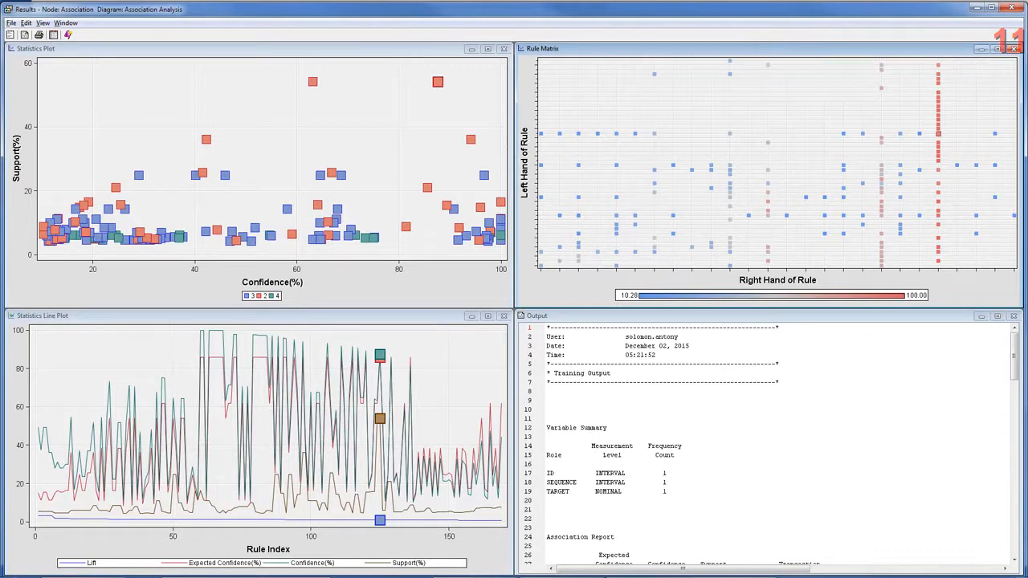
left_click(994, 134)
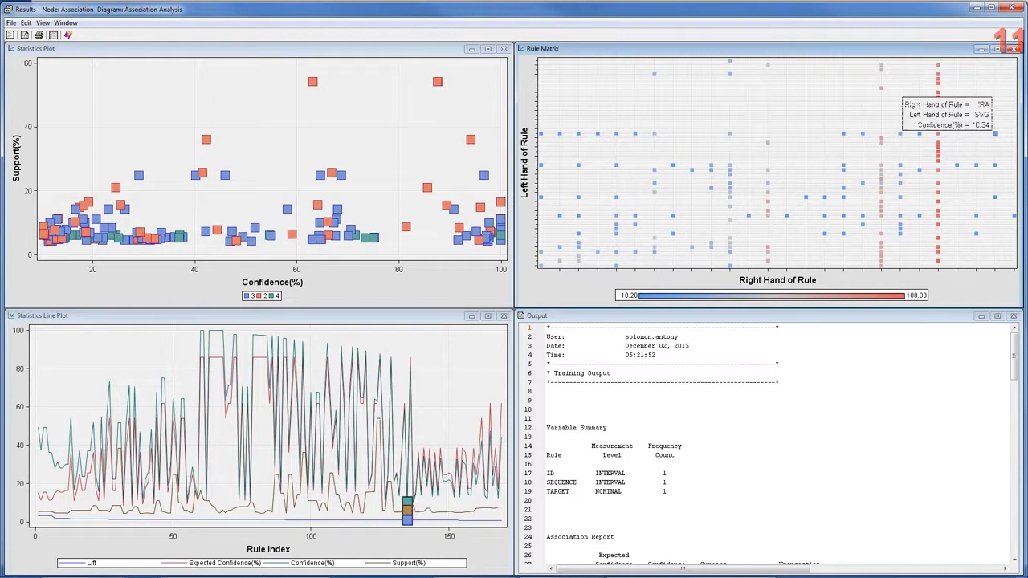
mouse_move(994, 133)
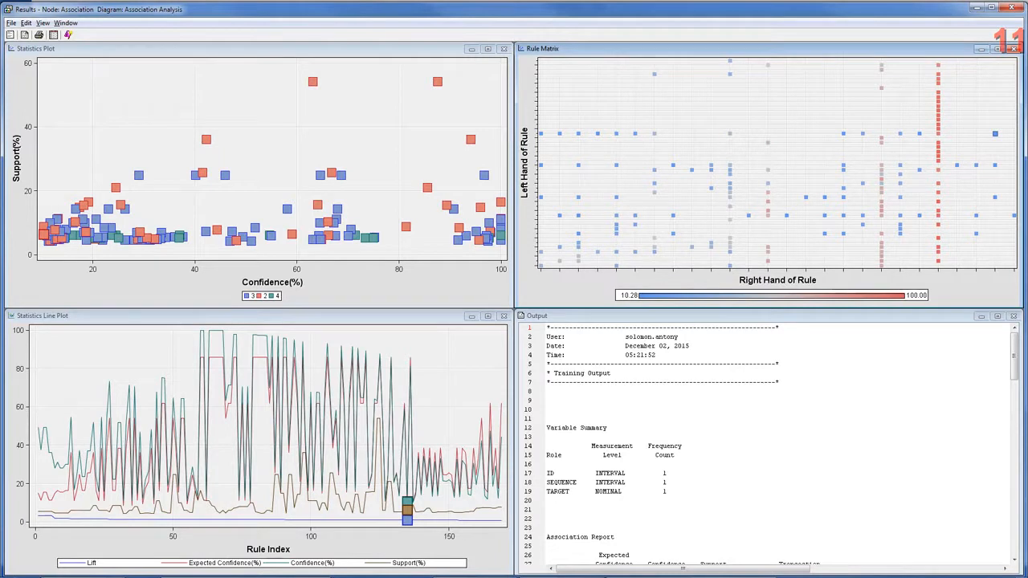
- Examine the lowest Rule Matrix points in the HMEQLC right-hand column, starting with the CKING & CCRD rule
left_click(617, 265)
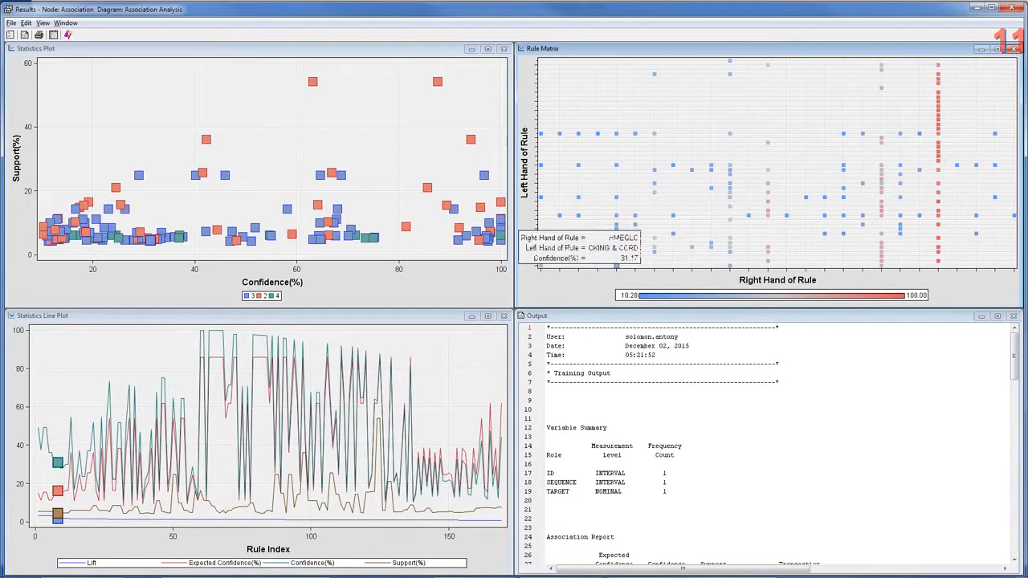
mouse_move(616, 266)
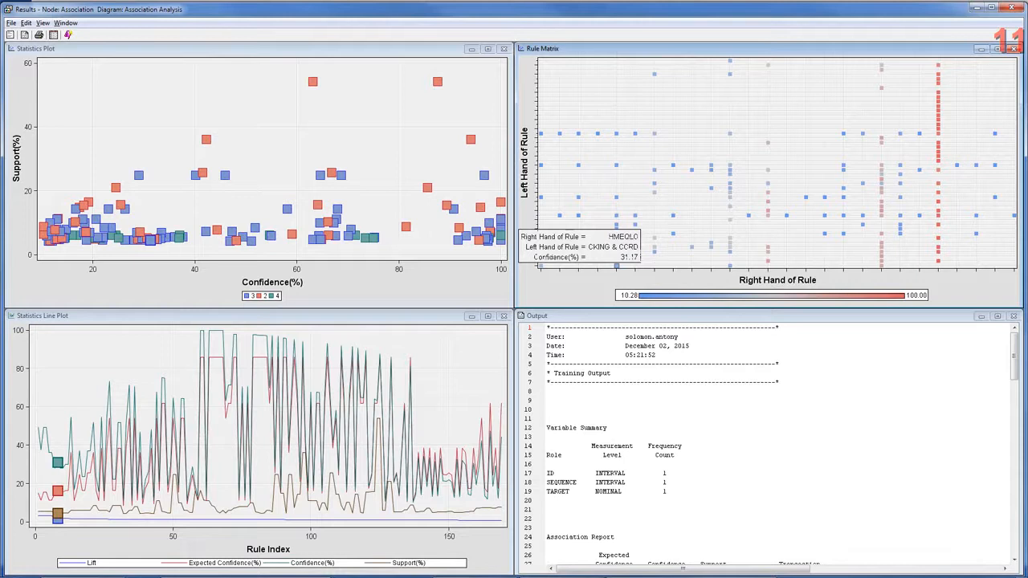
left_click(616, 253)
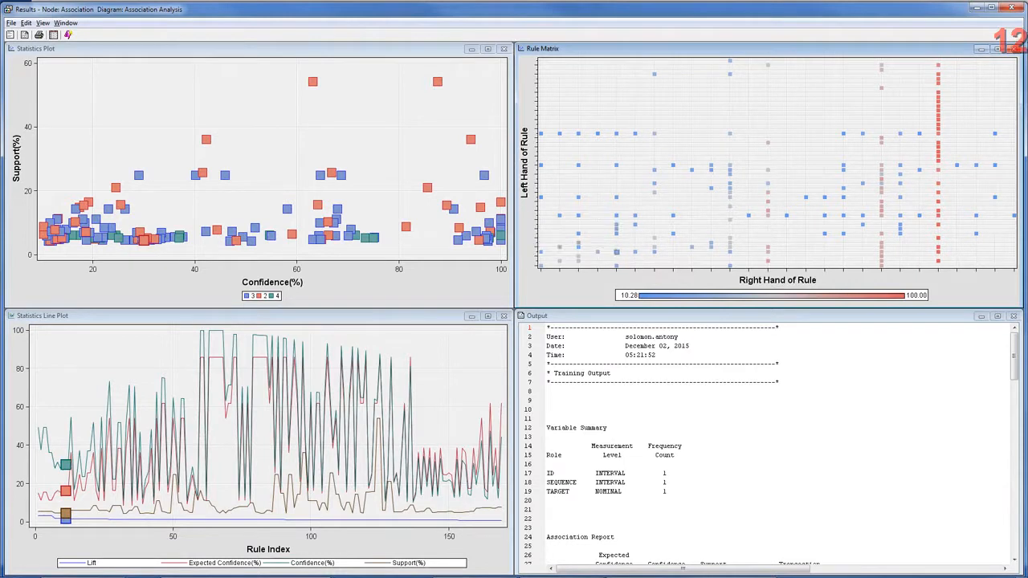
- Examine the remaining Rule Matrix points up the HMEQLC right-hand column, including SVG & CKING, plus one lower point in a higher-confidence column
left_click(617, 233)
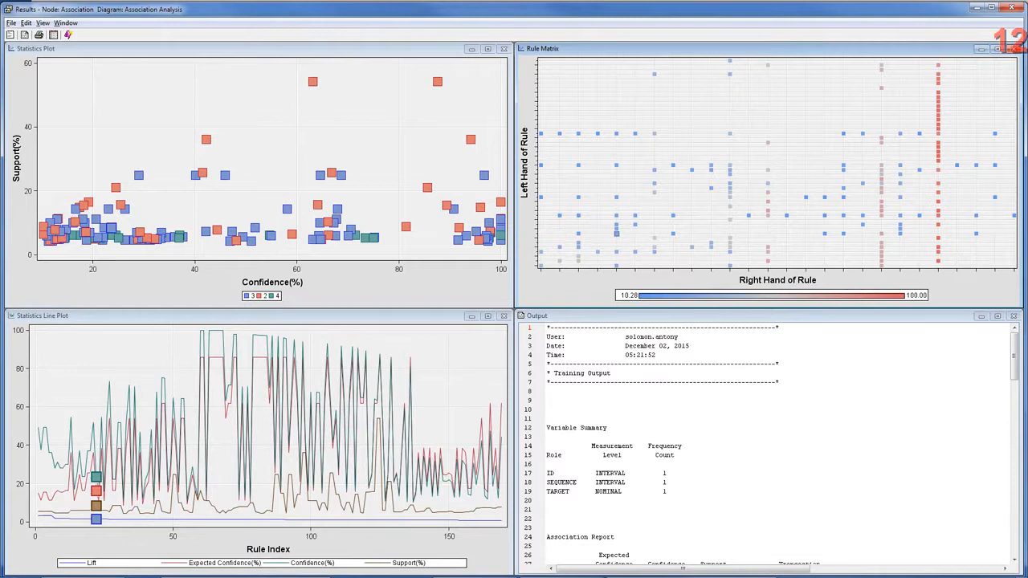
left_click(616, 225)
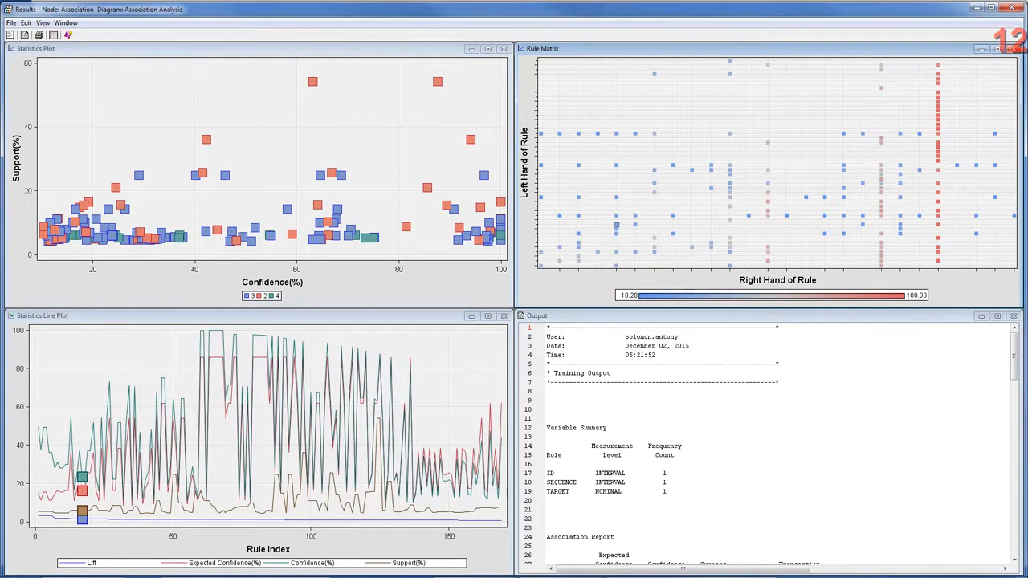
left_click(617, 215)
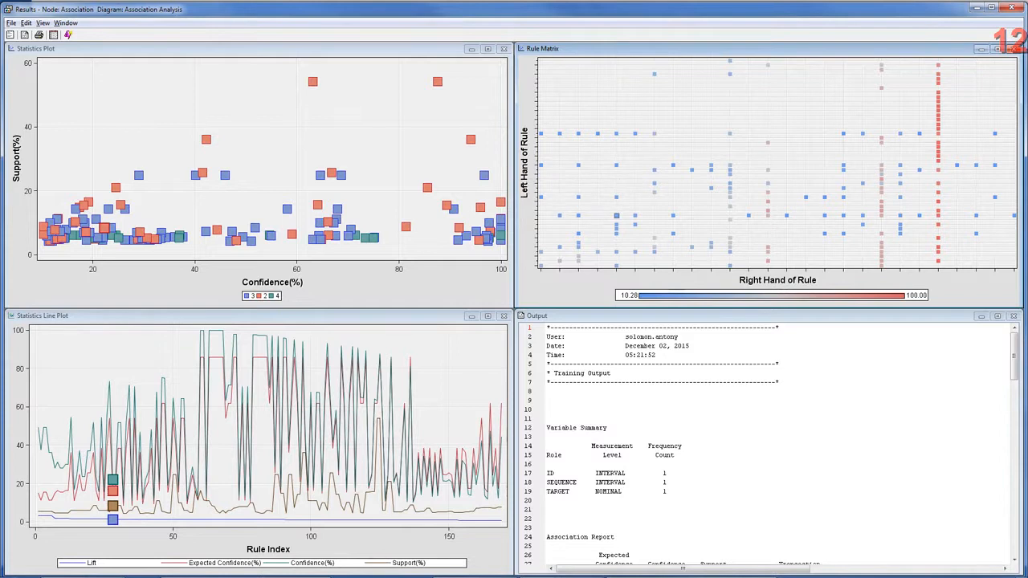
left_click(616, 197)
mouse_move(616, 197)
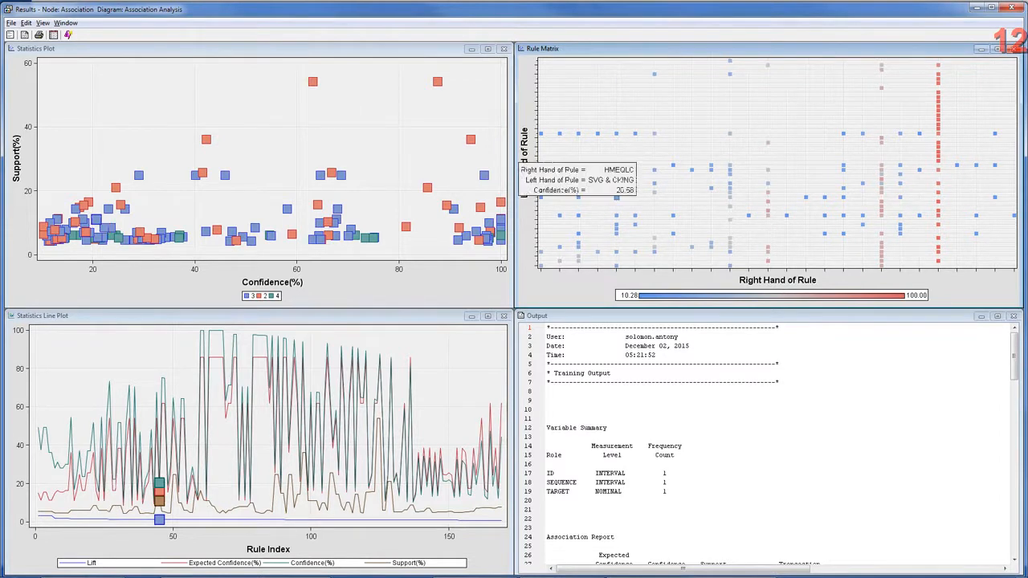
left_click(616, 166)
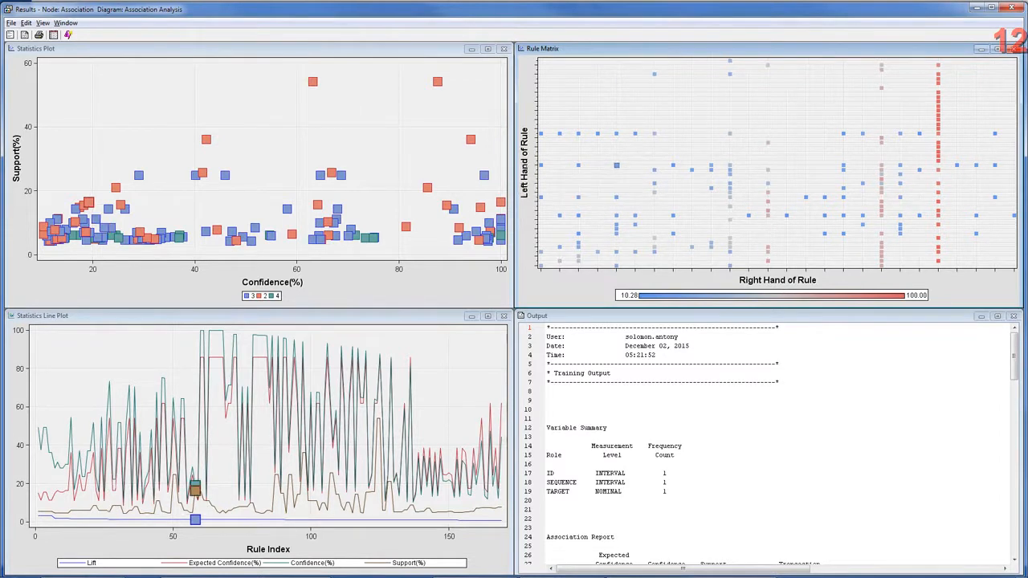
mouse_move(616, 166)
left_click(881, 247)
mouse_move(881, 247)
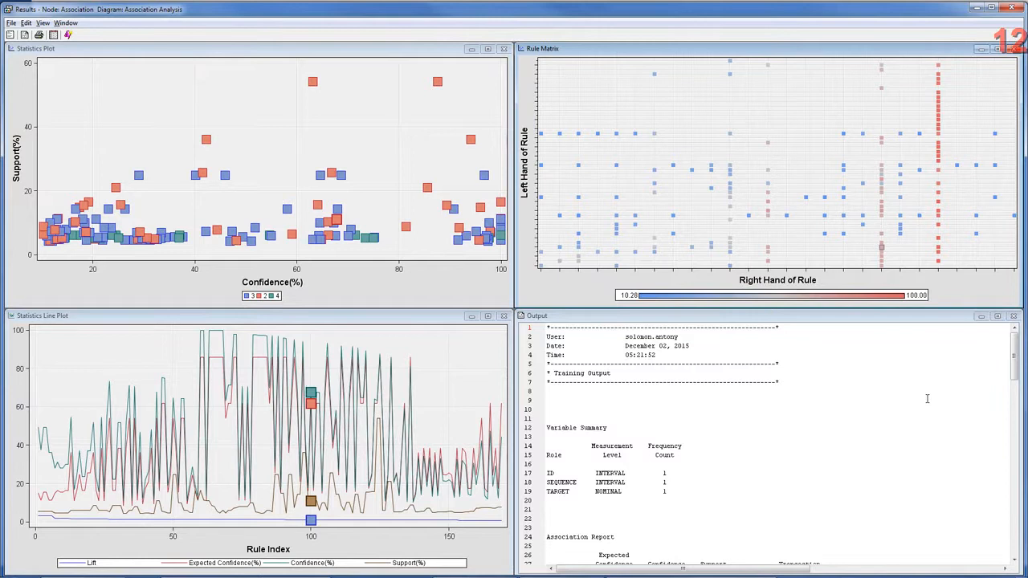
- Find the Association Report in the output and examine the confidence and lift of the rule CKING & CCRD ==> CKCRD
scroll(1013, 362, "down", 9)
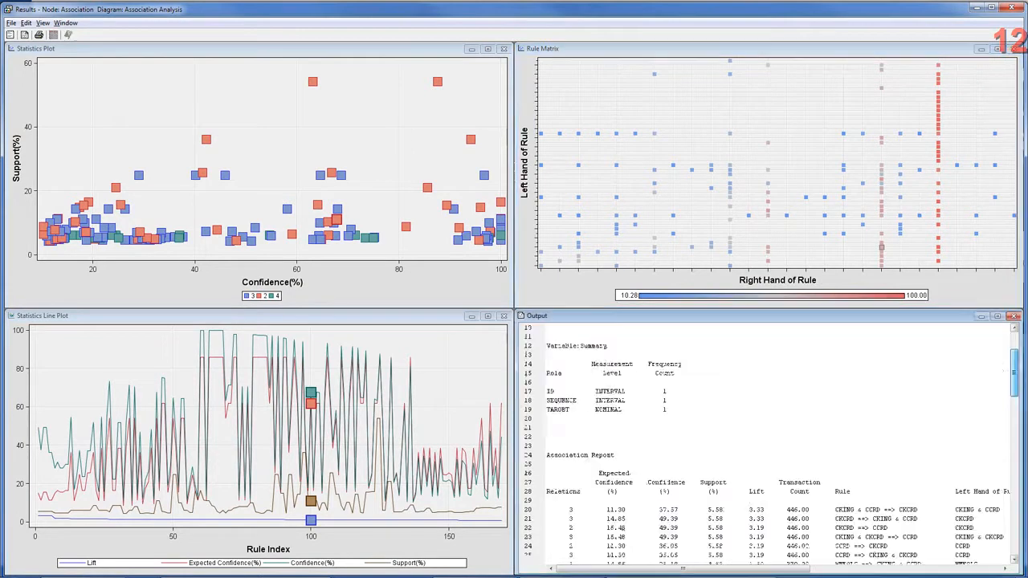
scroll(1013, 401, "down", 15)
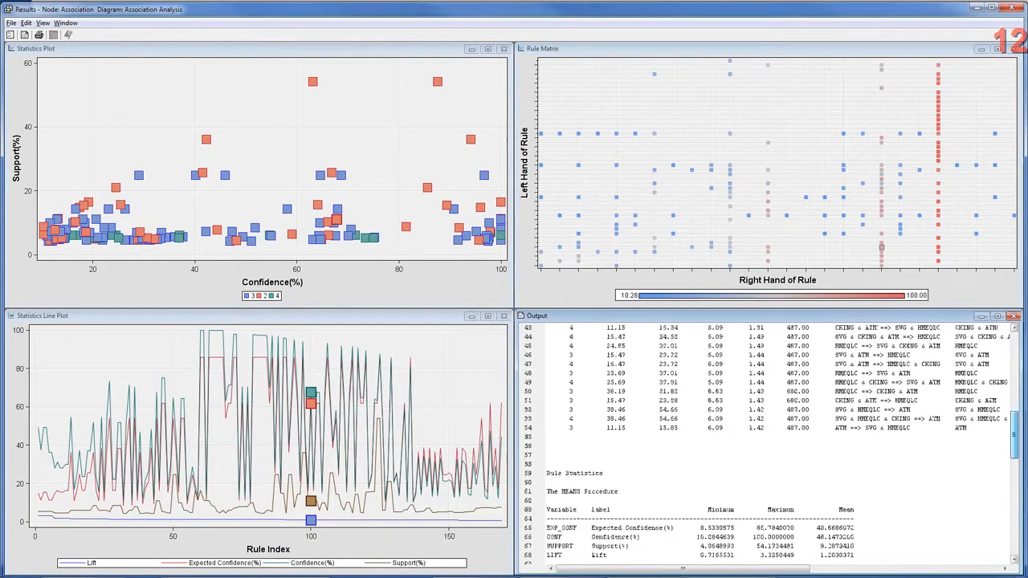
scroll(771, 441, "up", 15)
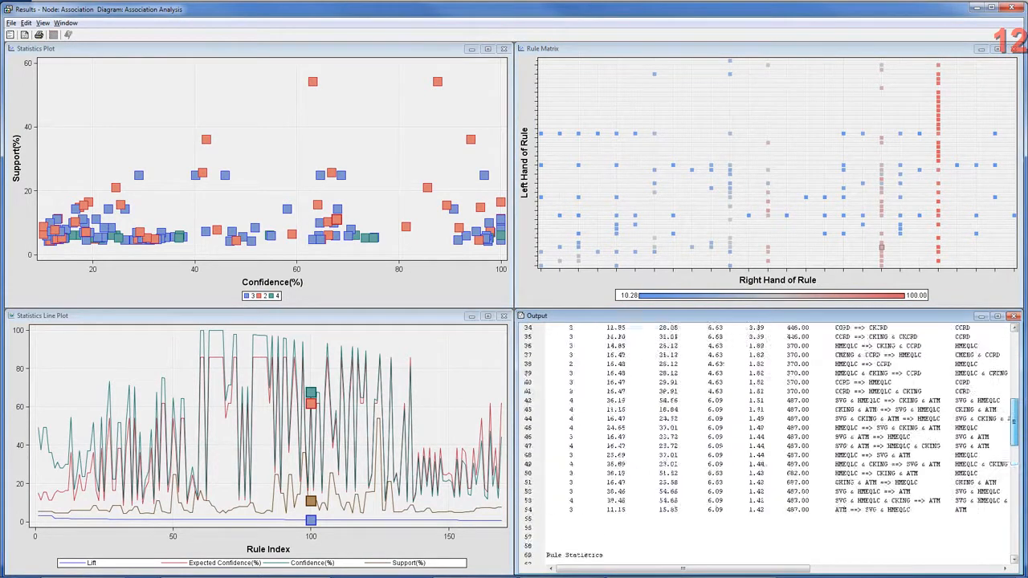
scroll(803, 442, "down", 1)
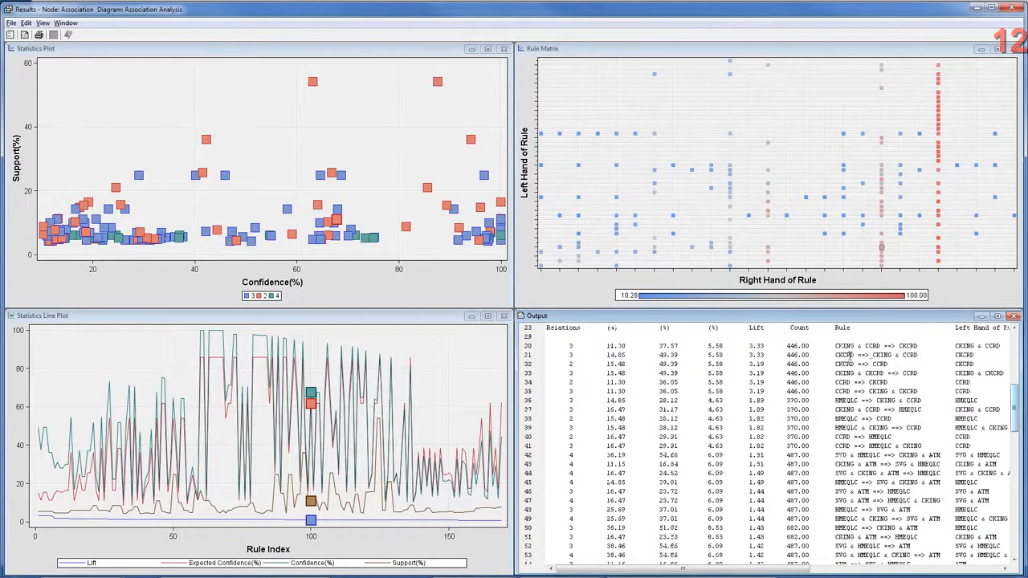
left_click_drag(837, 345, 909, 346)
left_click(908, 346)
scroll(736, 434, "up", 3)
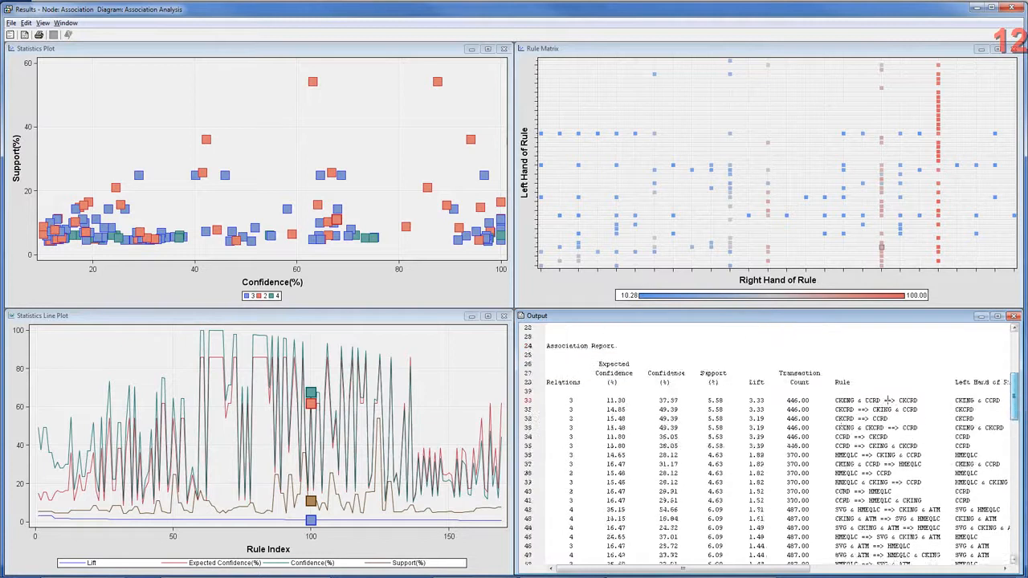
double_click(666, 418)
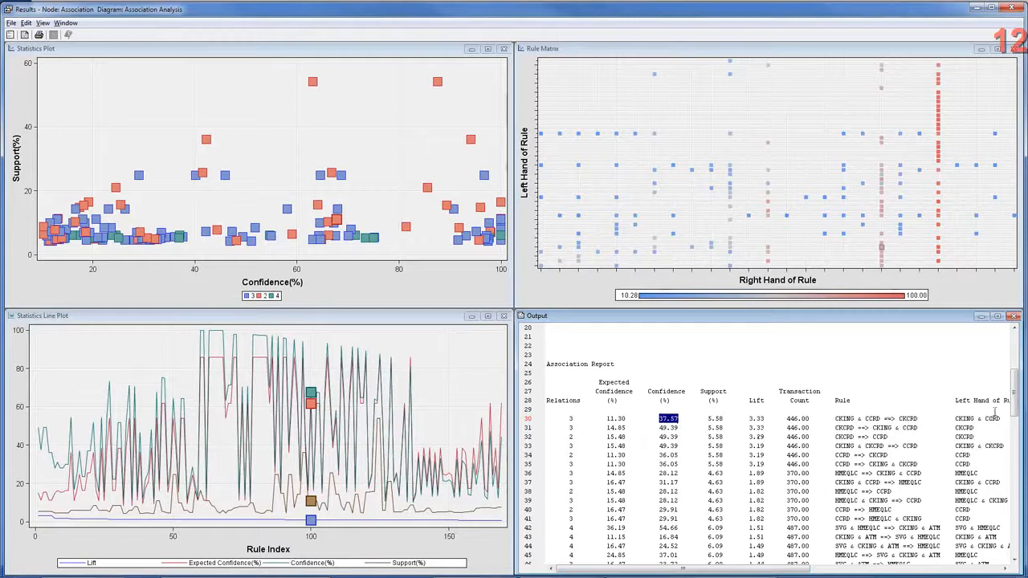
mouse_move(1014, 395)
left_mouse_down()
mouse_move(1014, 422)
mouse_move(1014, 402)
left_mouse_up()
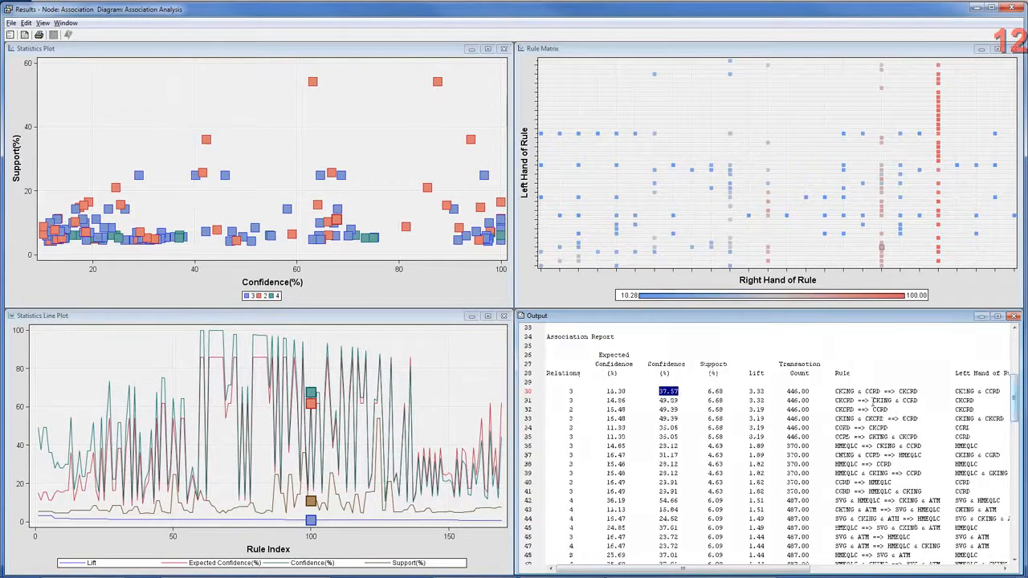
left_click_drag(745, 391, 772, 392)
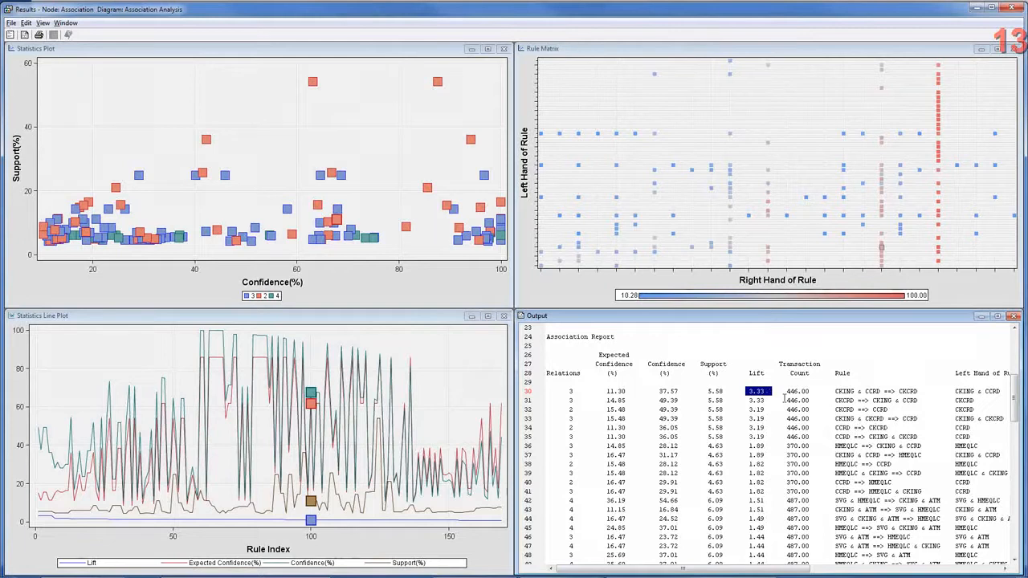
- Review the rest of the Association Report down to the Rule Statistics, and return to its first rules
scroll(784, 399, "down", 3)
scroll(784, 399, "down", 6)
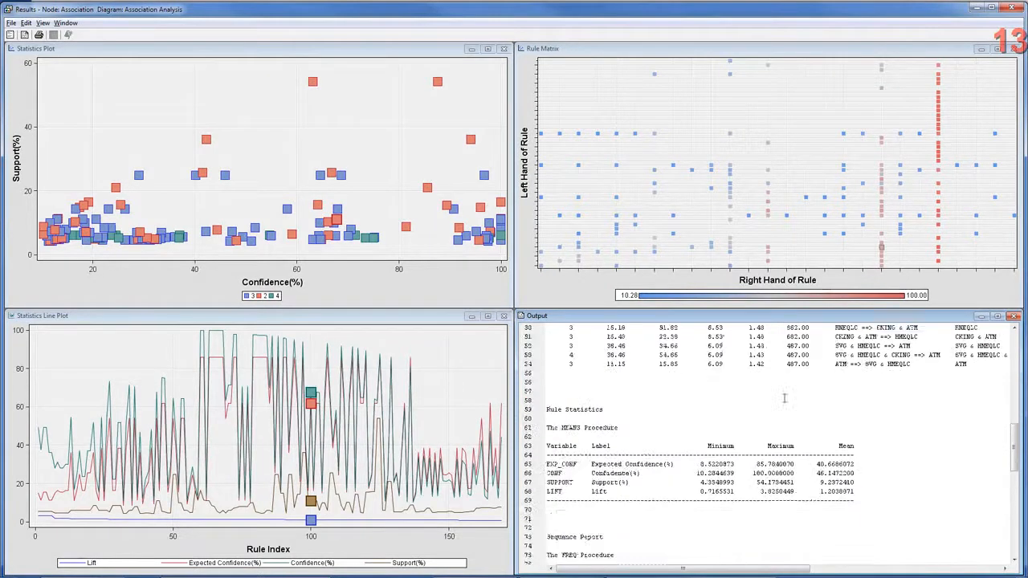
scroll(785, 399, "up", 3)
scroll(784, 399, "up", 1)
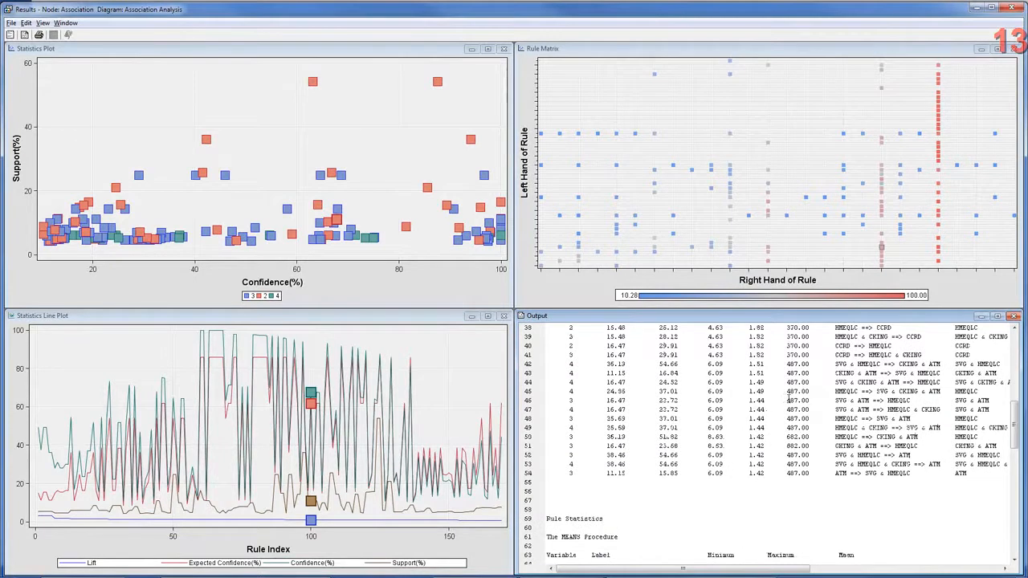
scroll(789, 399, "up", 1)
scroll(789, 399, "up", 2)
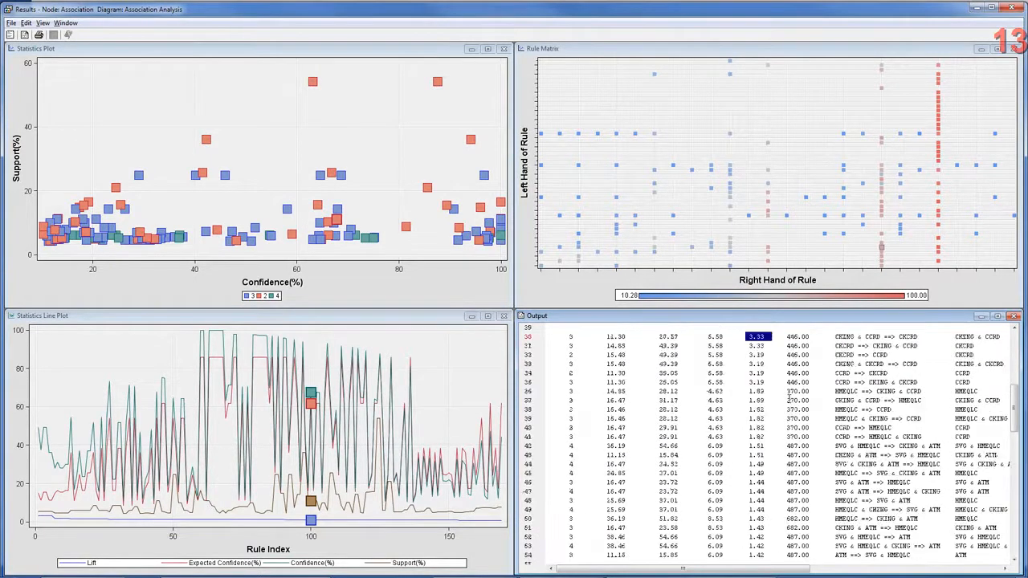
scroll(788, 399, "up", 1)
- Examine the highest-lift rules in the Association Report one by one, from CKING & CCRD ==> CKCRD to CCRD ==> CKCRD
left_click(749, 365)
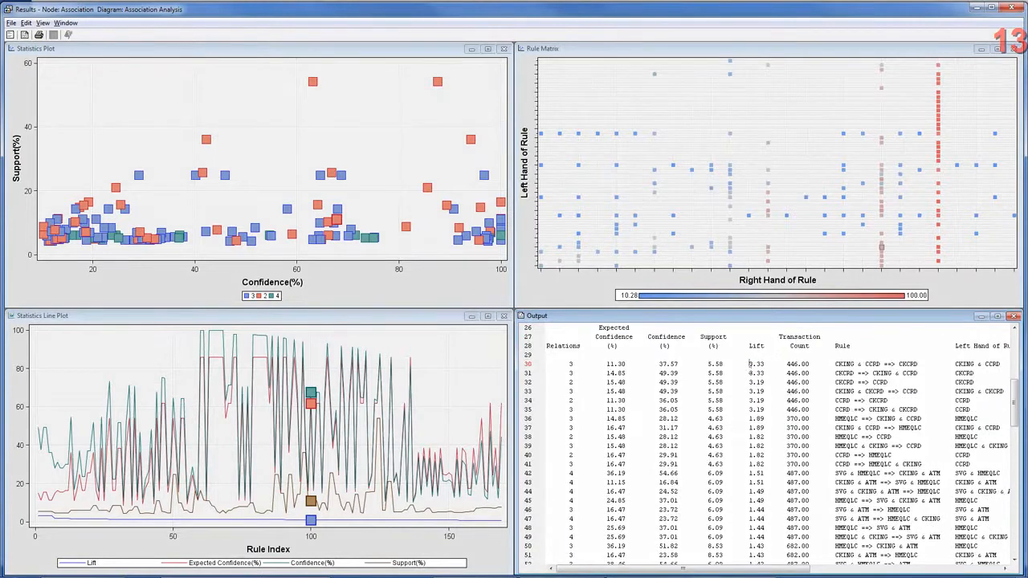
left_click_drag(835, 364, 925, 363)
left_click_drag(835, 373, 921, 384)
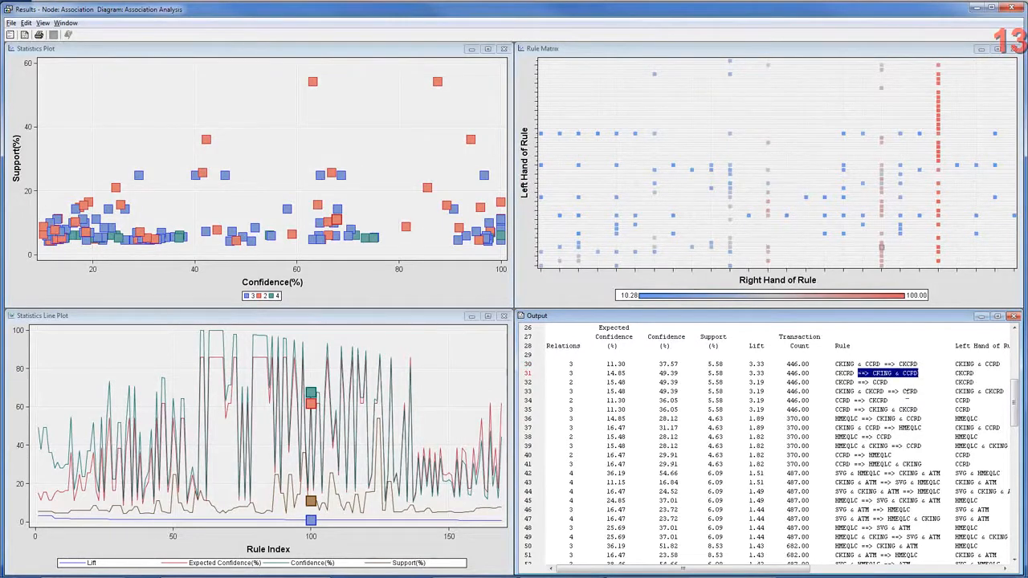
left_click_drag(835, 383, 893, 383)
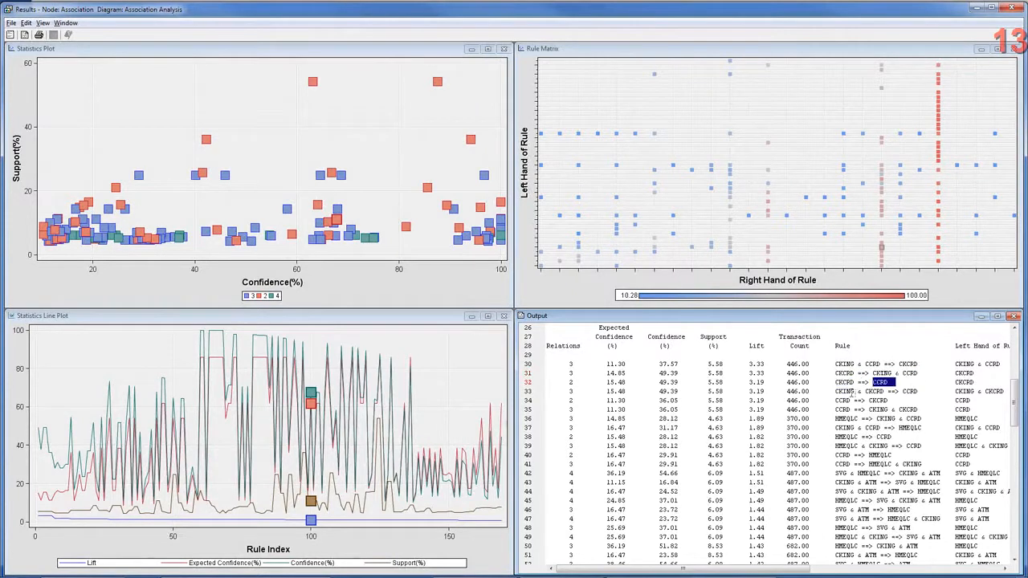
left_click(833, 398)
- Open the Rule Description table, move it to the middle of the results, and look over the rules starting with RULE1
left_click(42, 23)
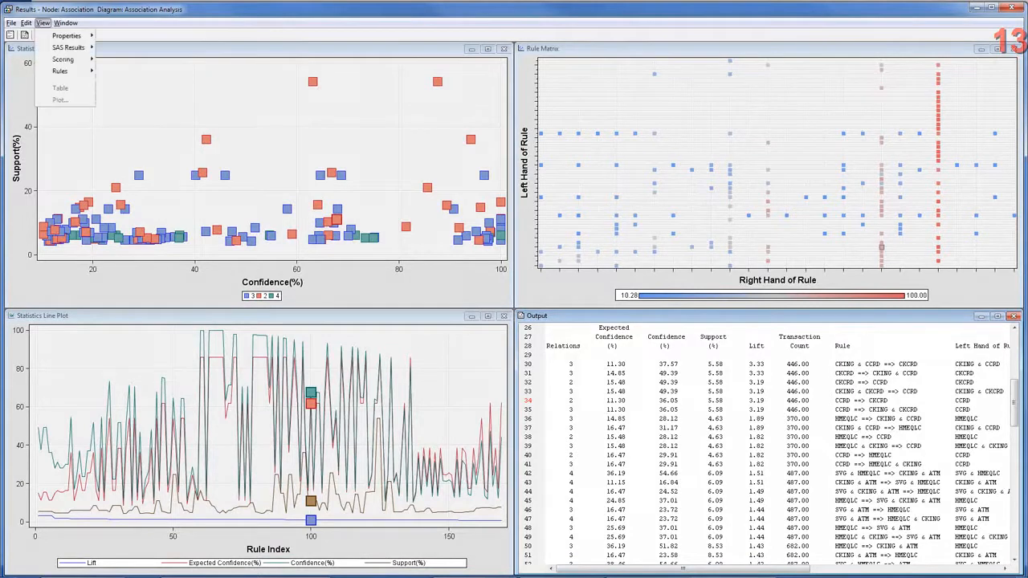
mouse_move(60, 71)
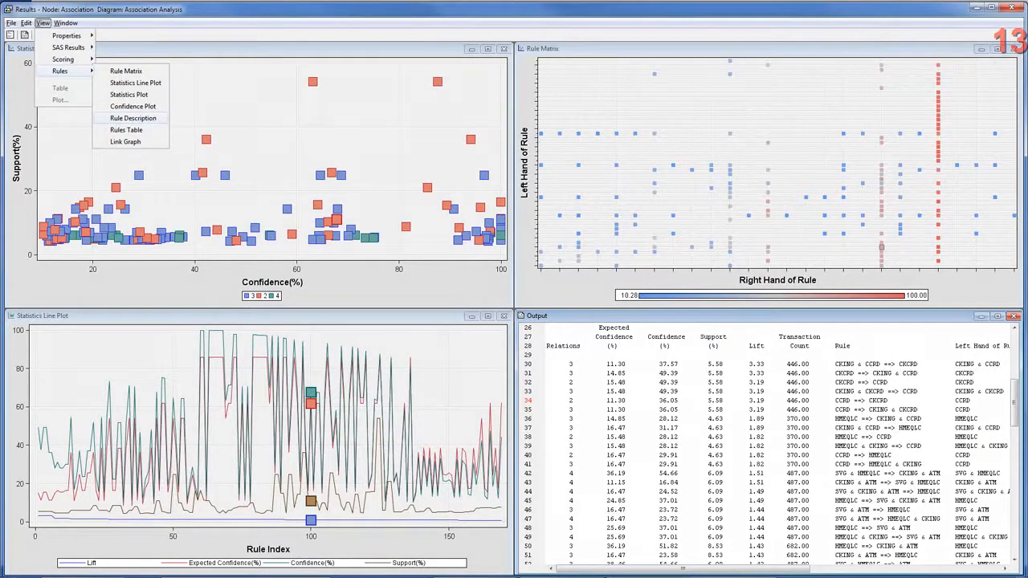
left_click(133, 118)
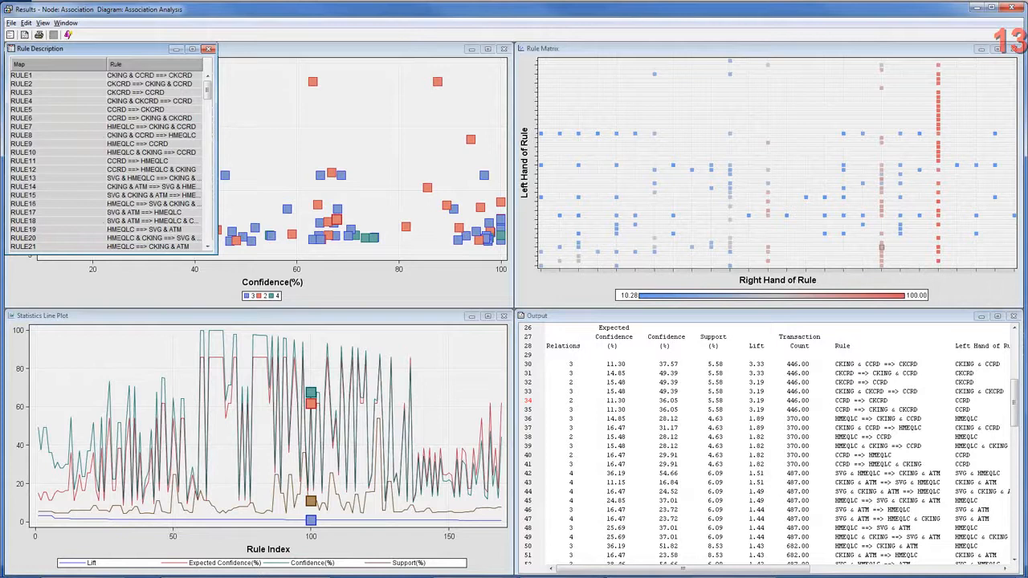
left_click_drag(112, 48, 595, 149)
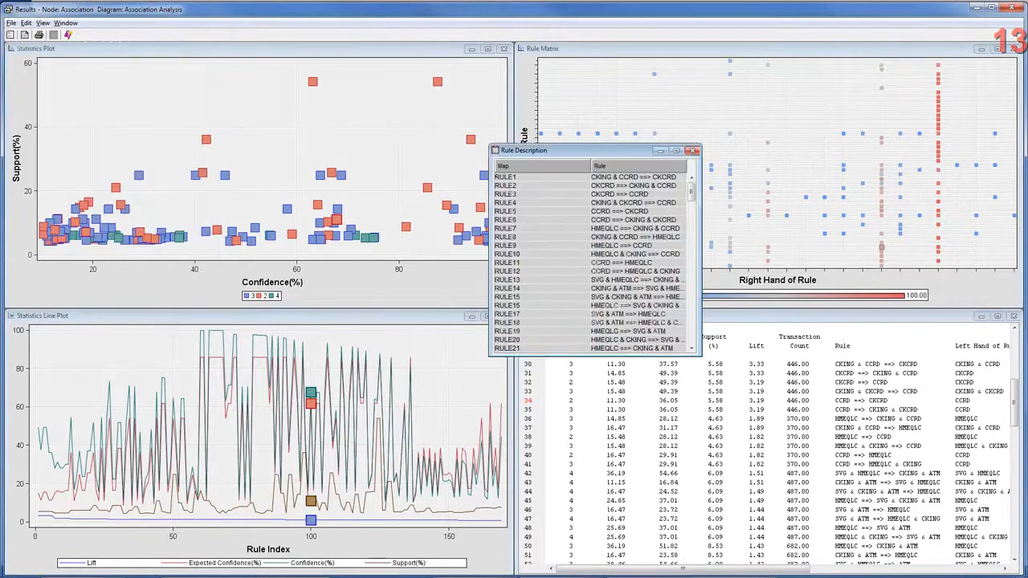
left_click(590, 176)
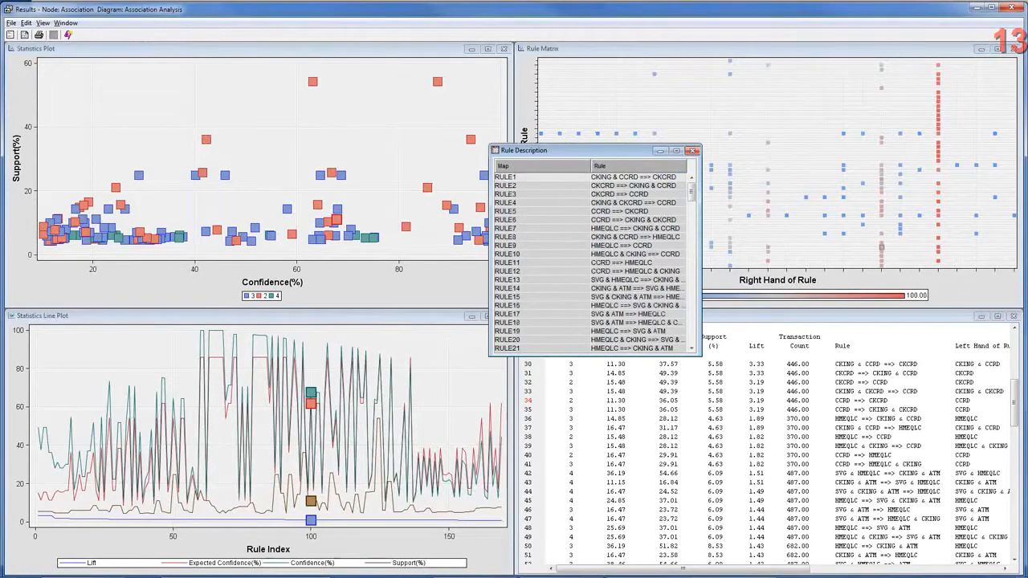
left_click(590, 194)
key("Down")
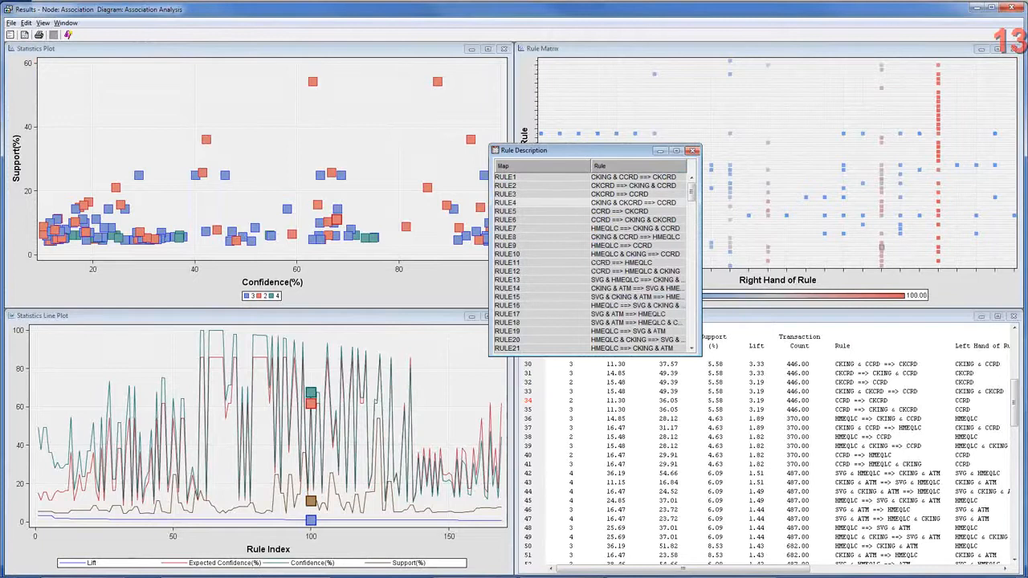
mouse_move(691, 192)
left_mouse_down()
mouse_move(691, 331)
mouse_move(692, 191)
left_mouse_up()
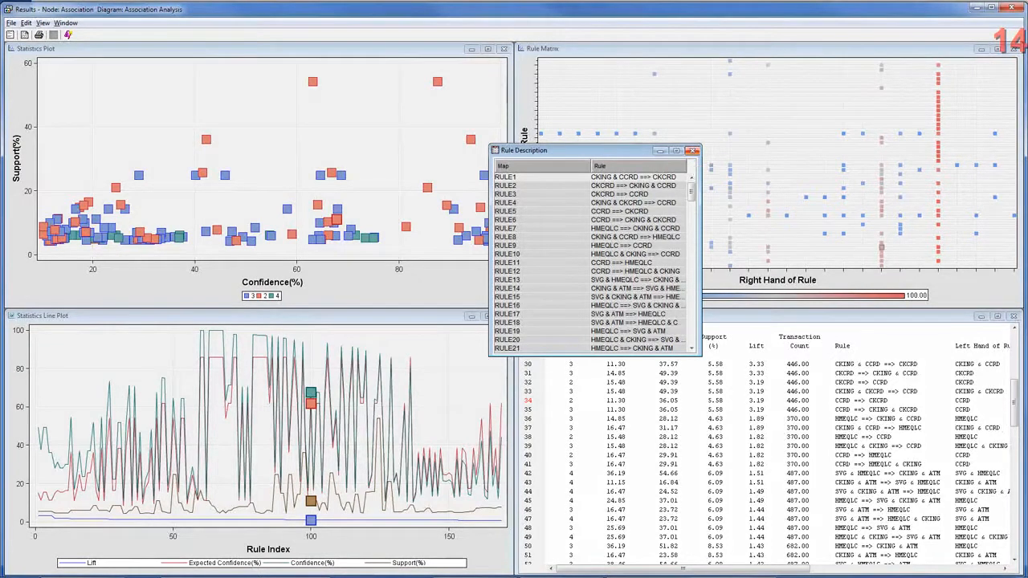
mouse_move(917, 577)
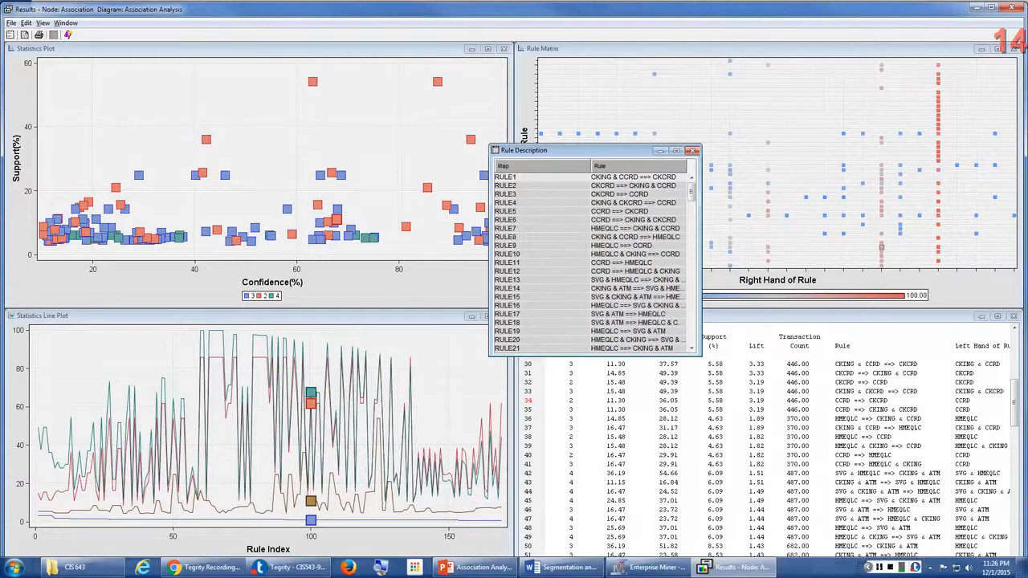